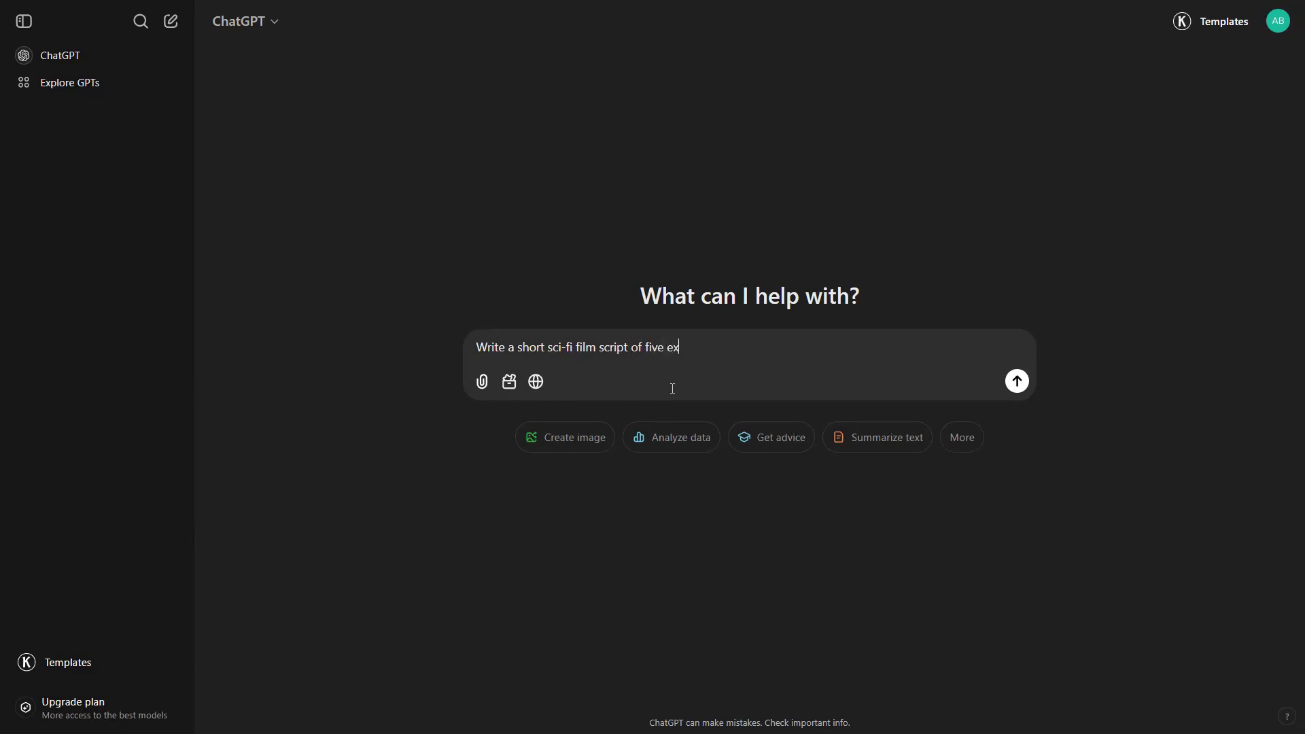
# - Submit the prompt "Write a short sci-fi film script of five explorers daring to venture into the unknown"
pyautogui.write('ture into the unknown')
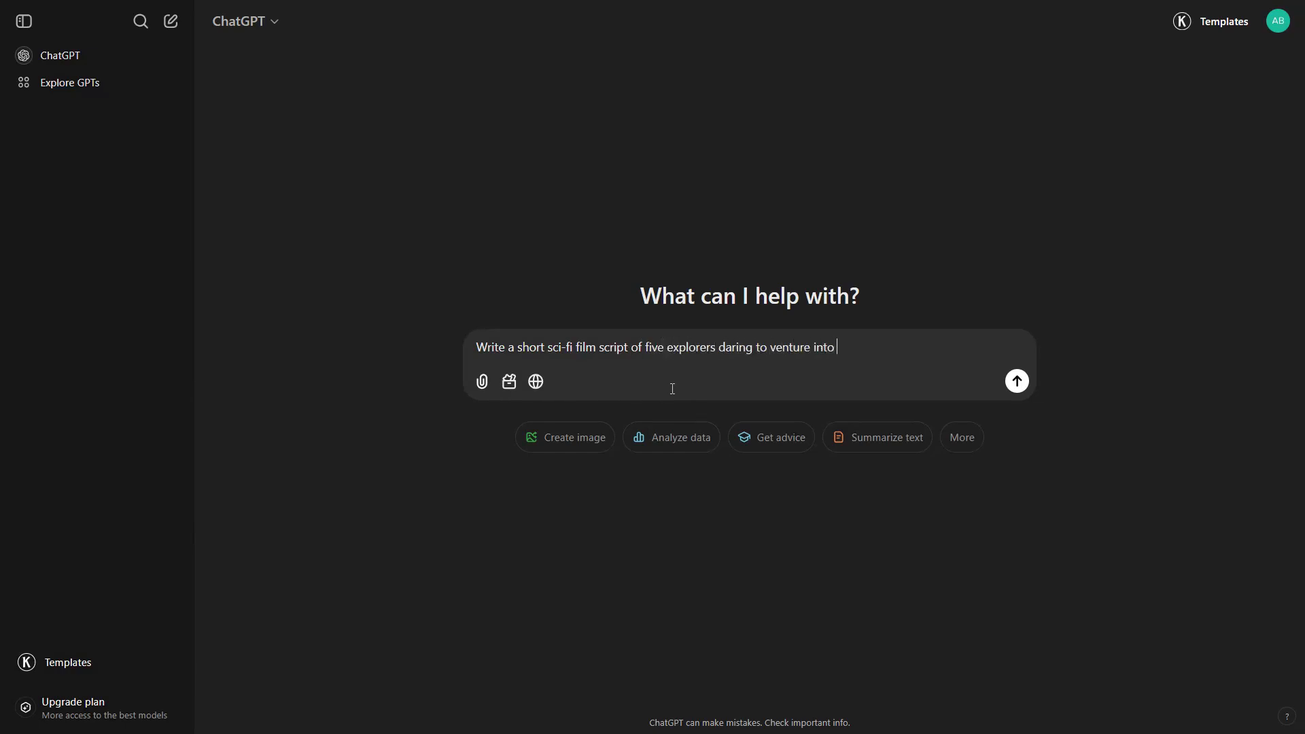
pyautogui.click(1017, 384)
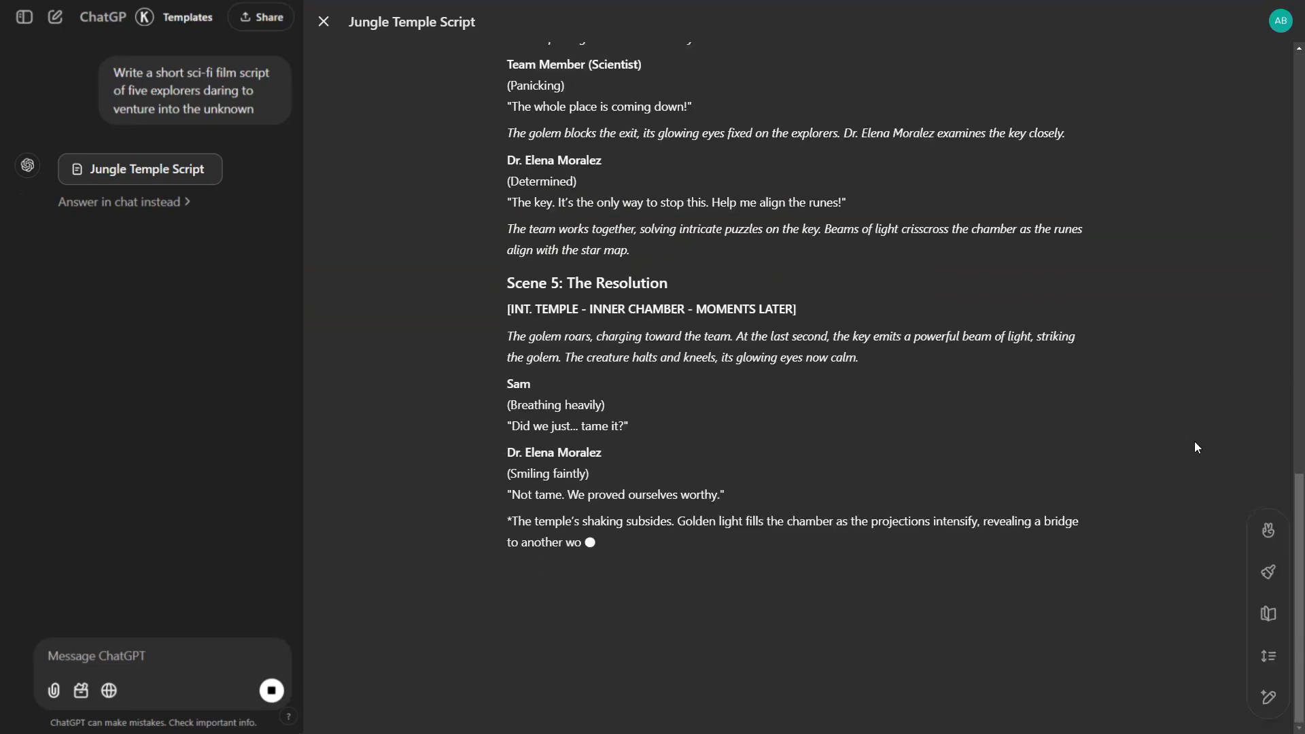
# - Review the scenes, characters and dialogue of the generated Jungle Temple Script
pyautogui.scroll(20, 1118, 521)
pyautogui.moveTo(507, 111); pyautogui.dragTo(673, 116)
pyautogui.moveTo(507, 522); pyautogui.dragTo(708, 525)
pyautogui.scroll(-5, 704, 527)
pyautogui.moveTo(506, 563); pyautogui.dragTo(683, 565)
pyautogui.moveTo(509, 489); pyautogui.dragTo(604, 491)
pyautogui.moveTo(512, 531); pyautogui.dragTo(845, 531)
pyautogui.click(845, 531)
pyautogui.scroll(-3, 865, 530)
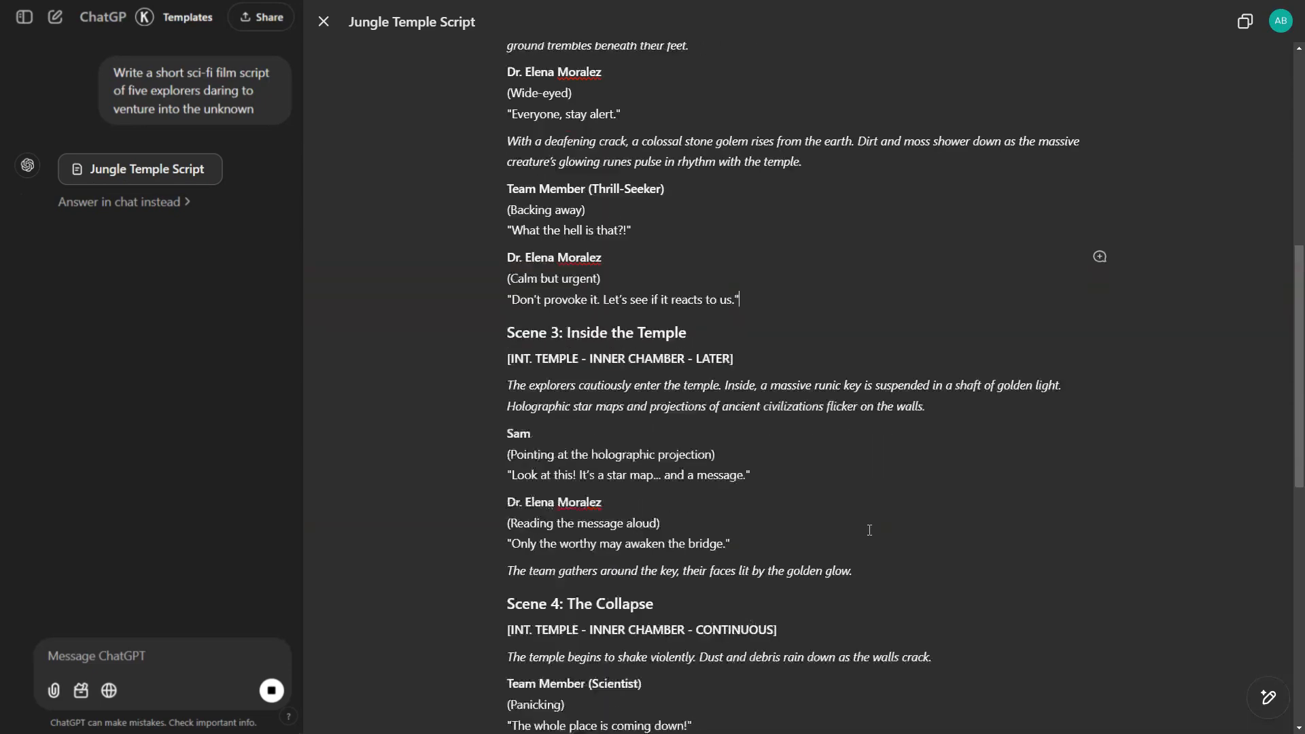
pyautogui.scroll(-3, 870, 531)
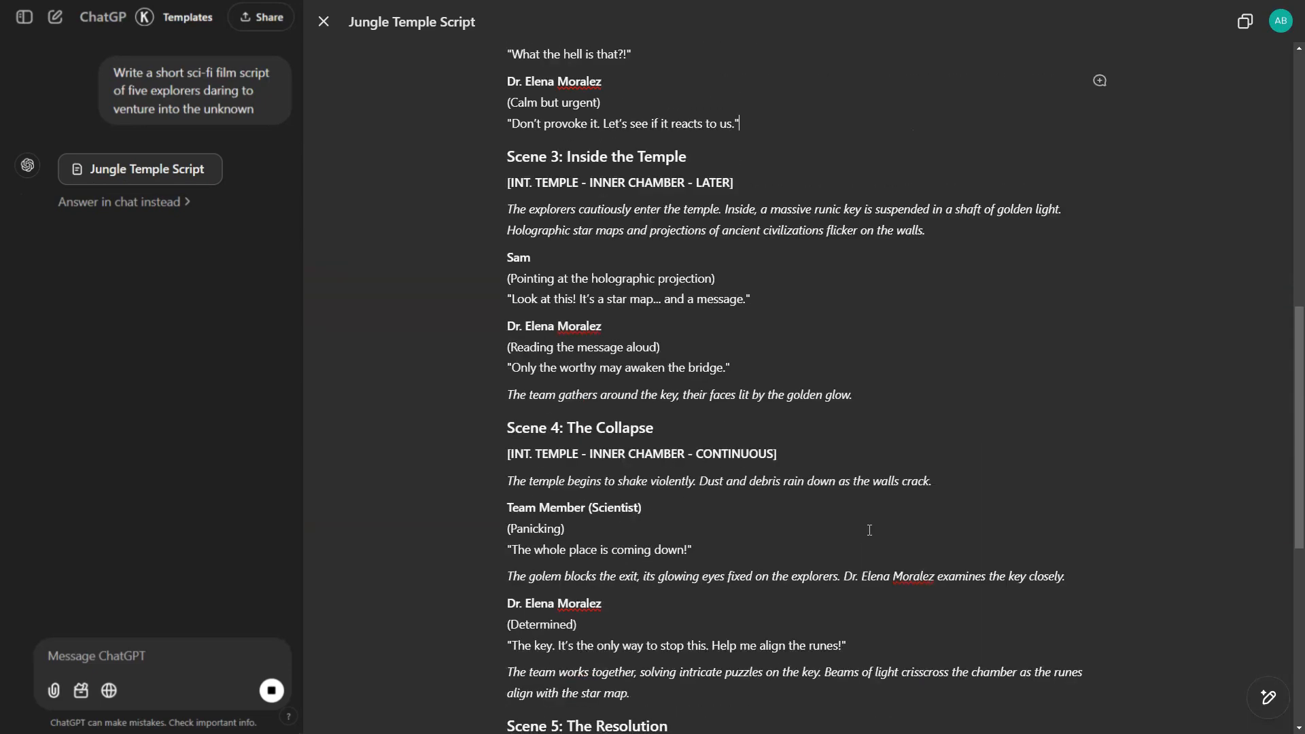
pyautogui.scroll(6, 870, 530)
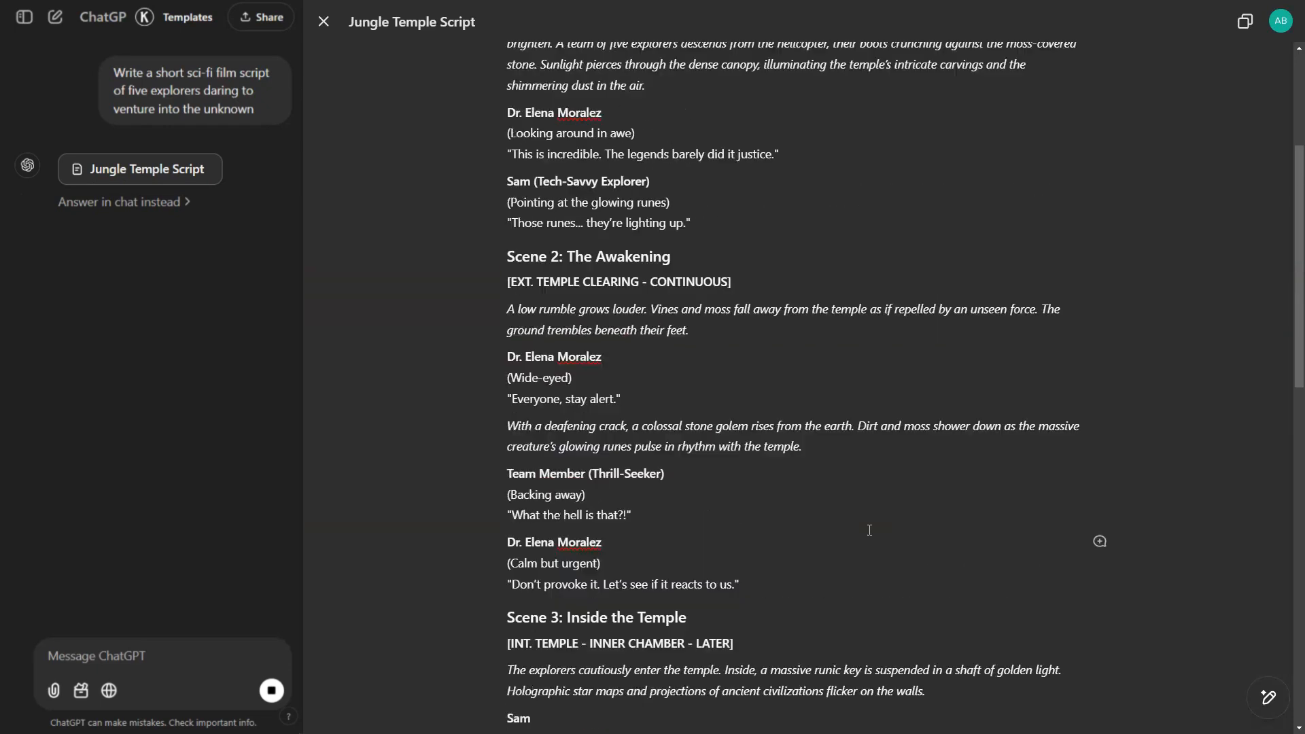
pyautogui.scroll(4, 870, 530)
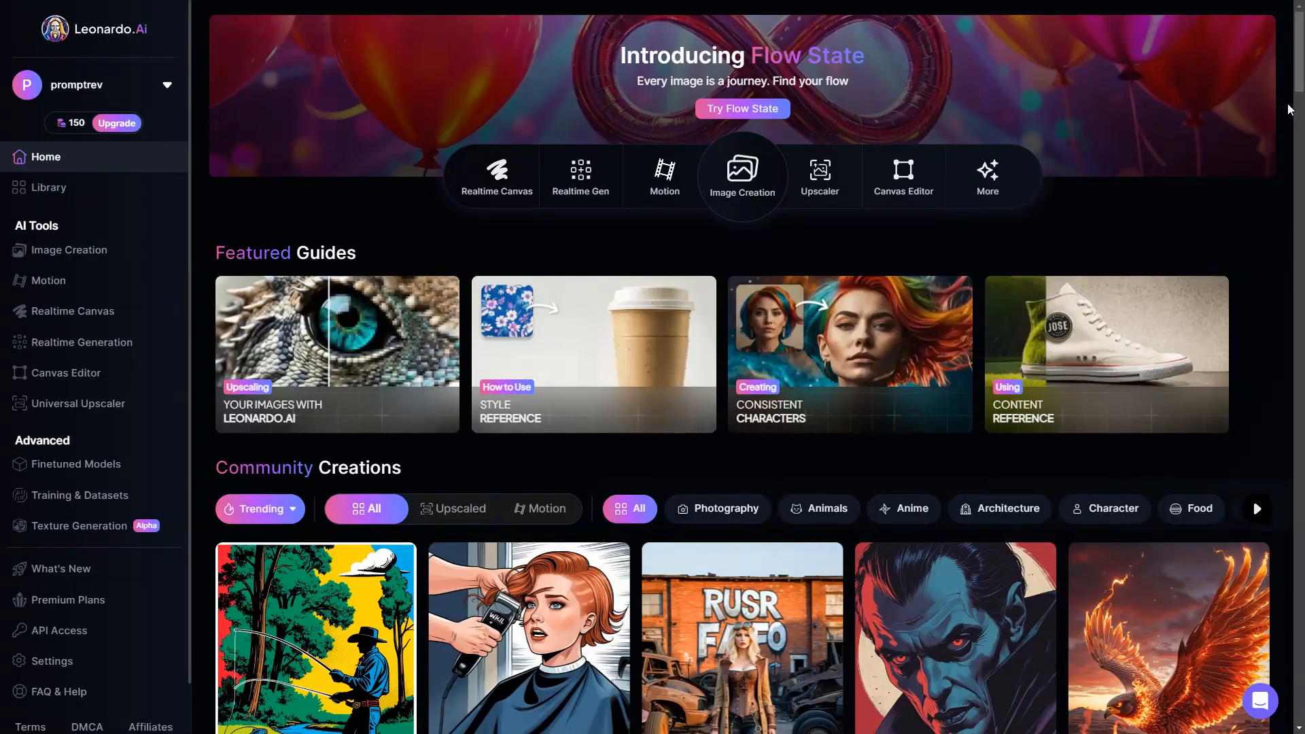
pyautogui.scroll(-8, 1290, 109)
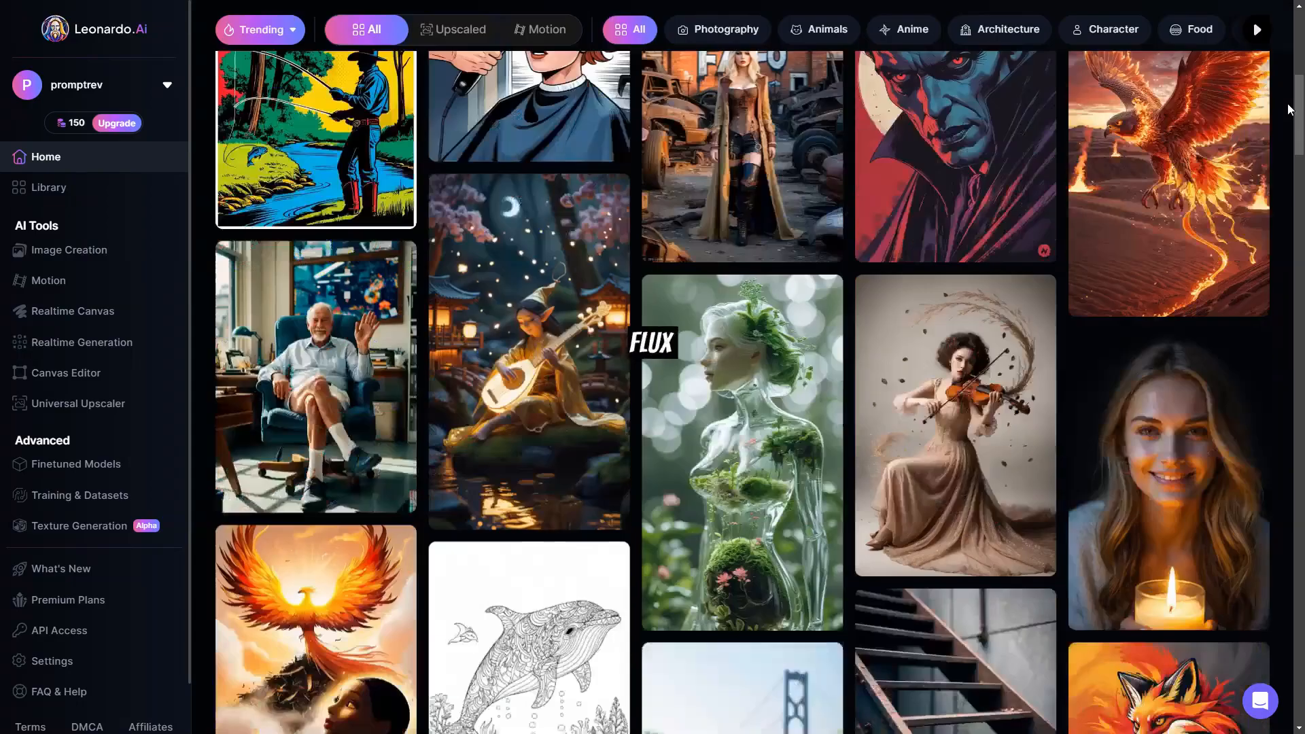
pyautogui.scroll(-7, 1290, 109)
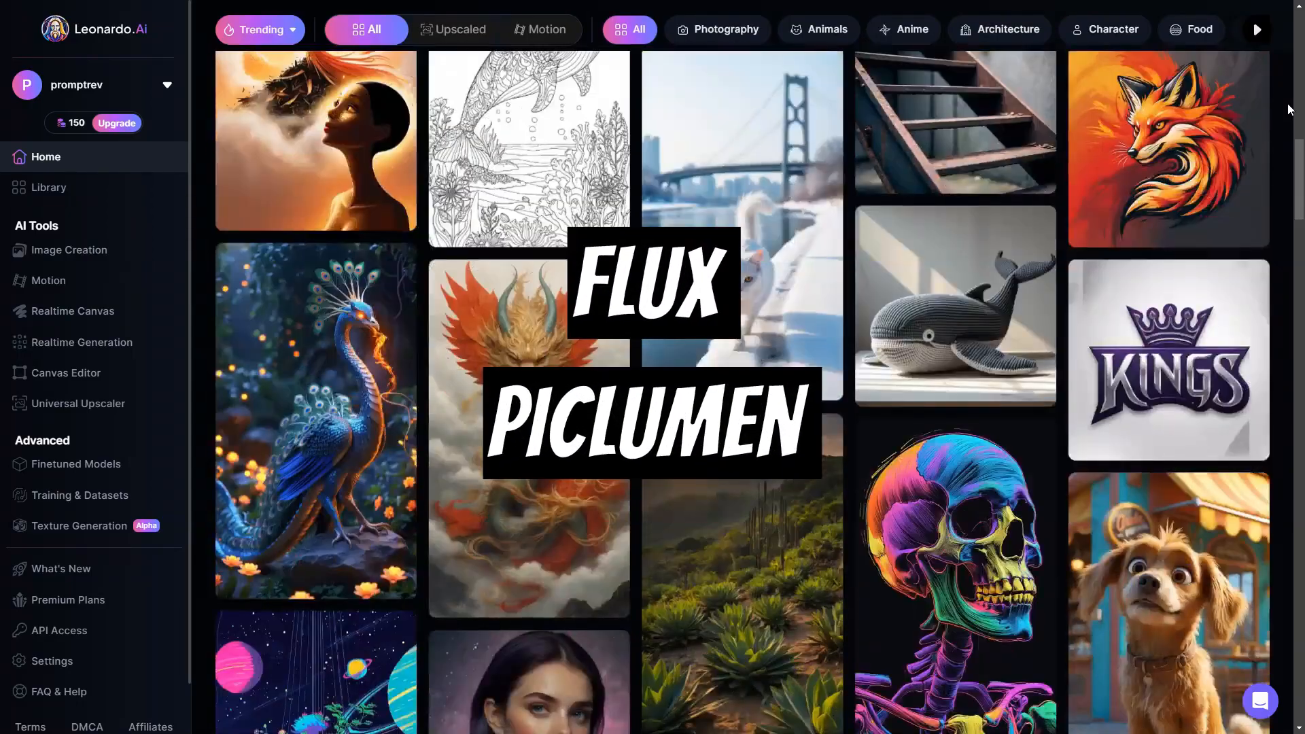
pyautogui.scroll(-6, 1289, 109)
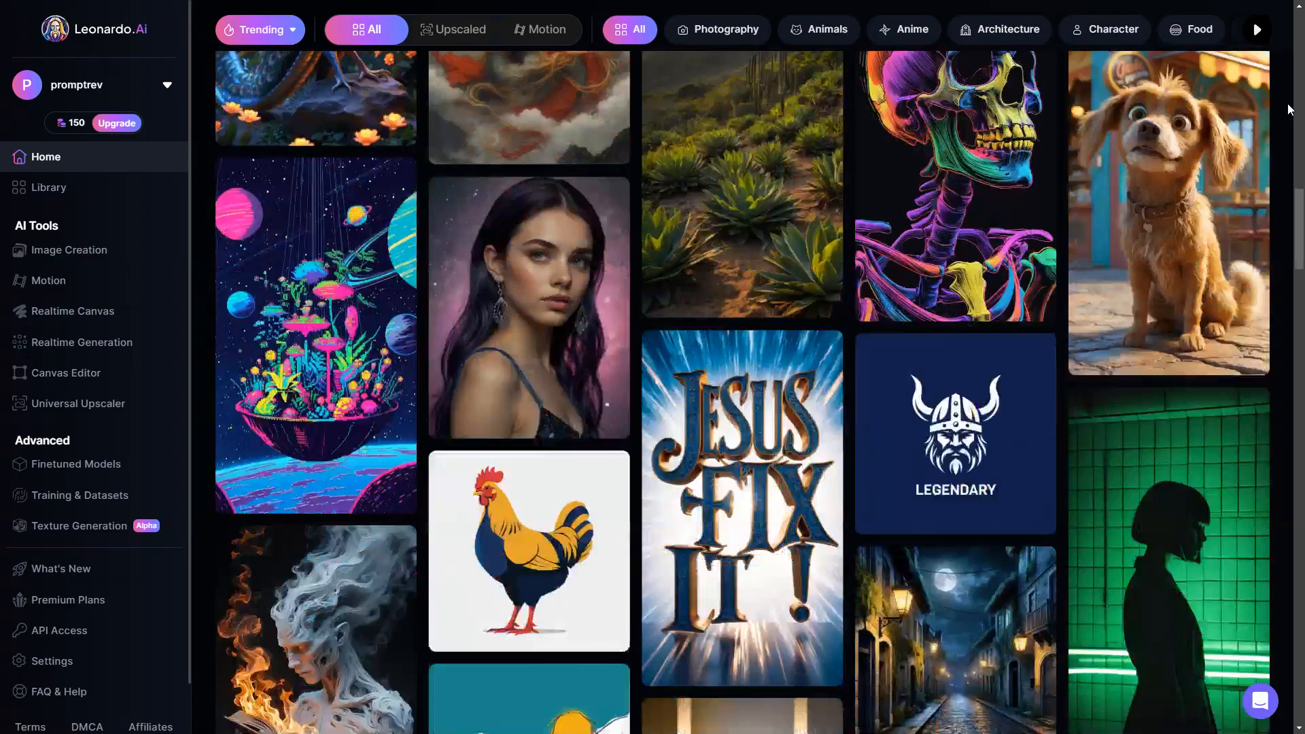
pyautogui.scroll(-4, 1290, 109)
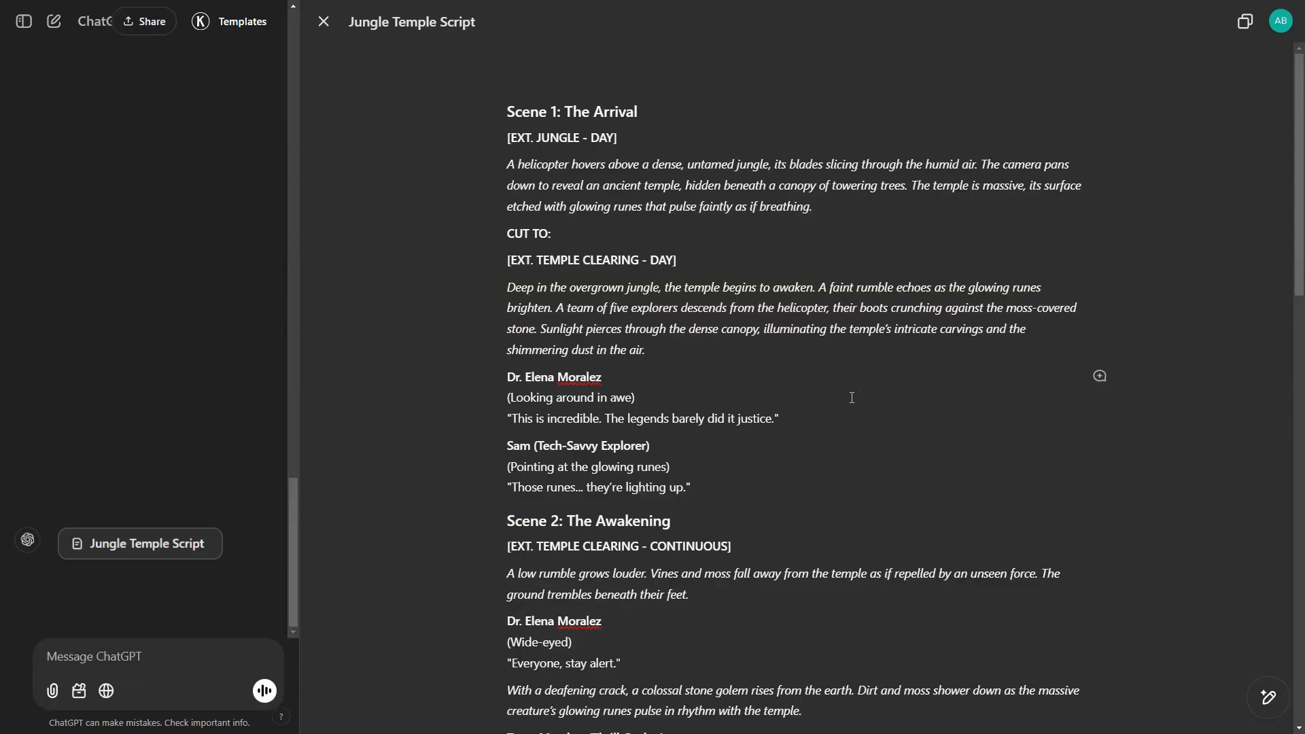
# - In ChatGPT, submit "Give me the image prompts for each scene" and close the script document
pyautogui.click(246, 660)
pyautogui.write('Give me the image prompts for each scene')
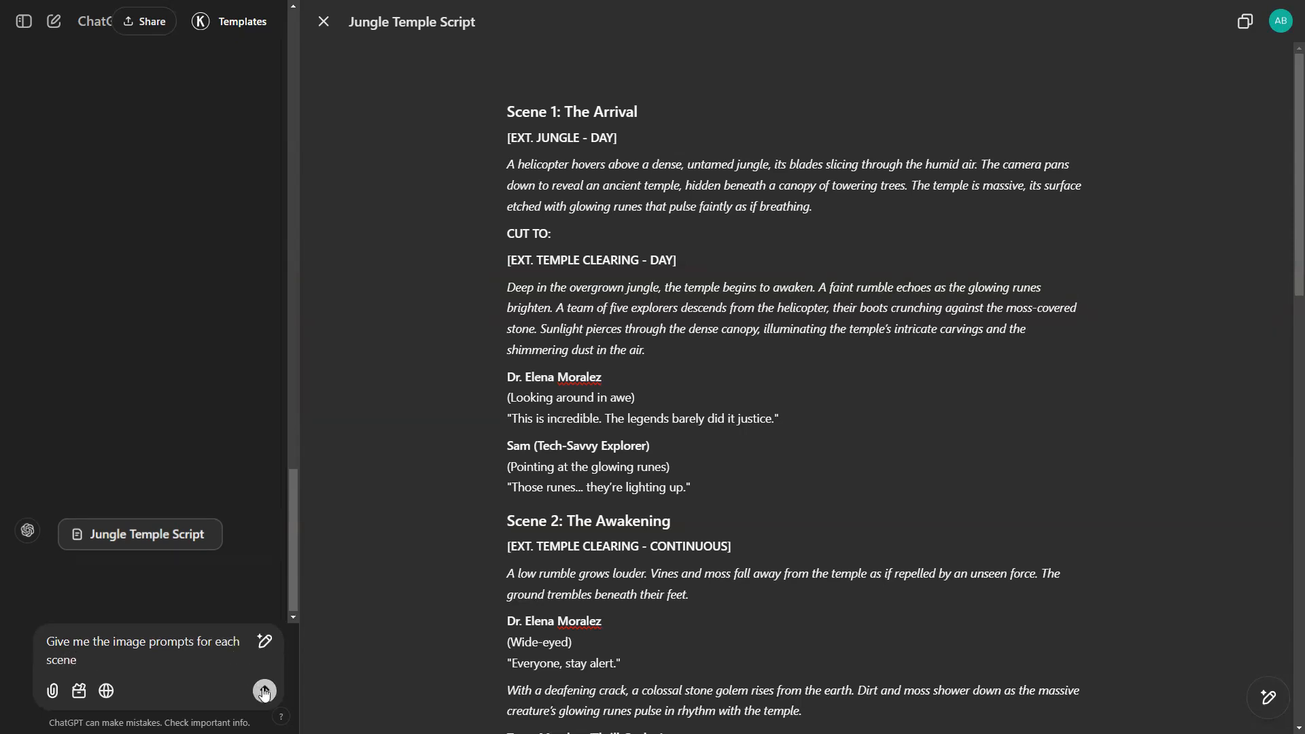
pyautogui.click(264, 692)
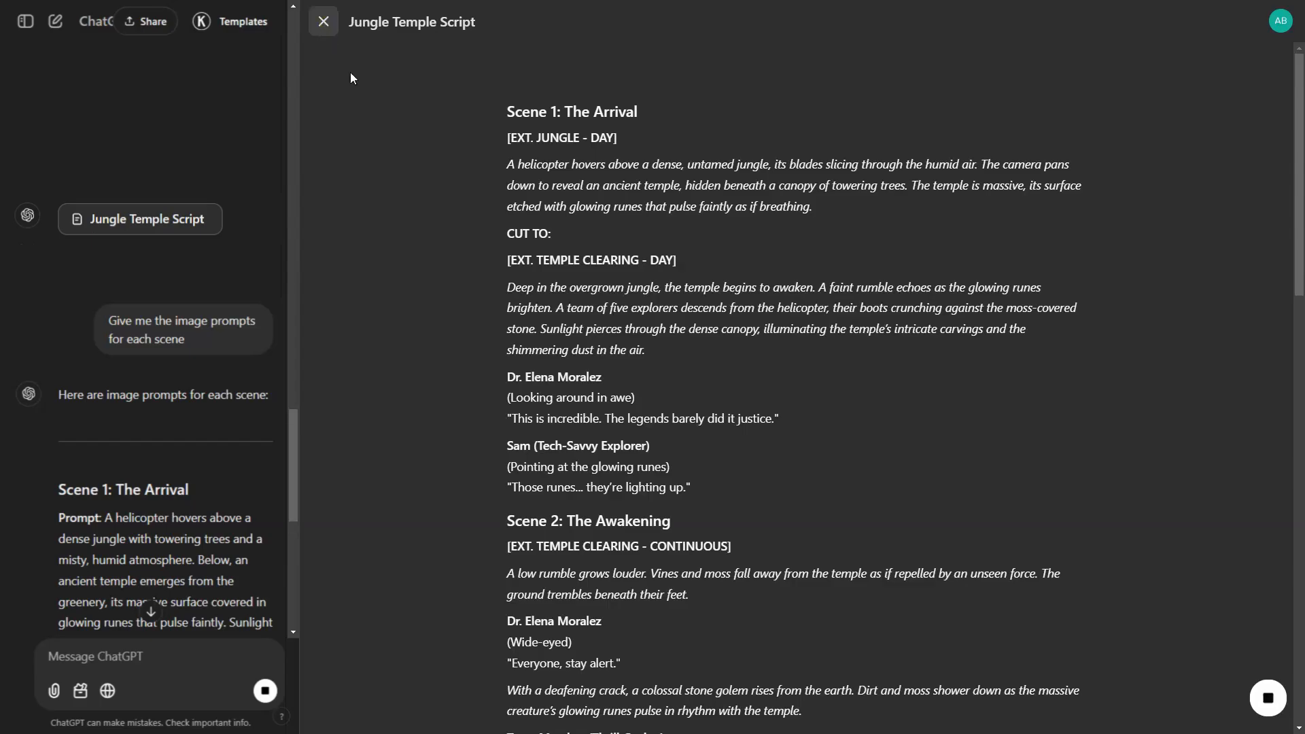
pyautogui.click(323, 22)
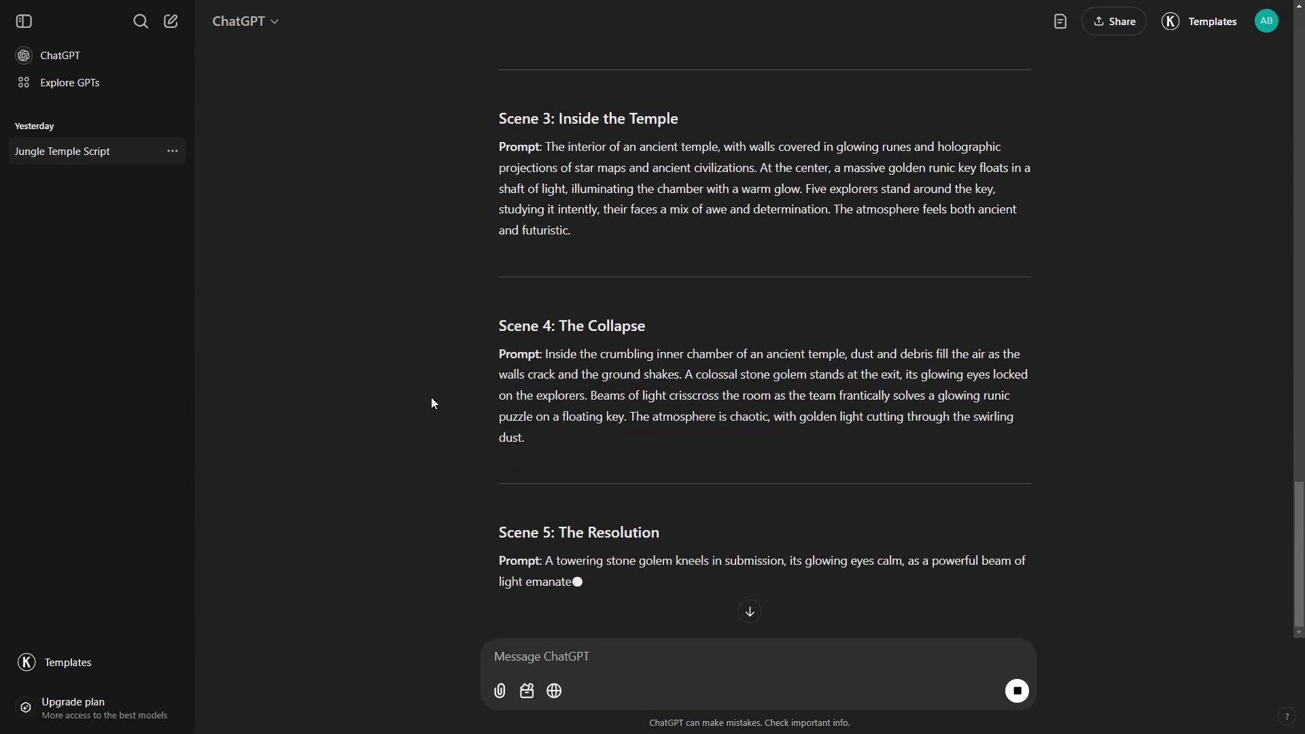
# - Copy the Scene 1 image prompt up to "casting a soft golden glow" into the prompt of a new Leonardo.Ai image creation
pyautogui.scroll(4, 431, 403)
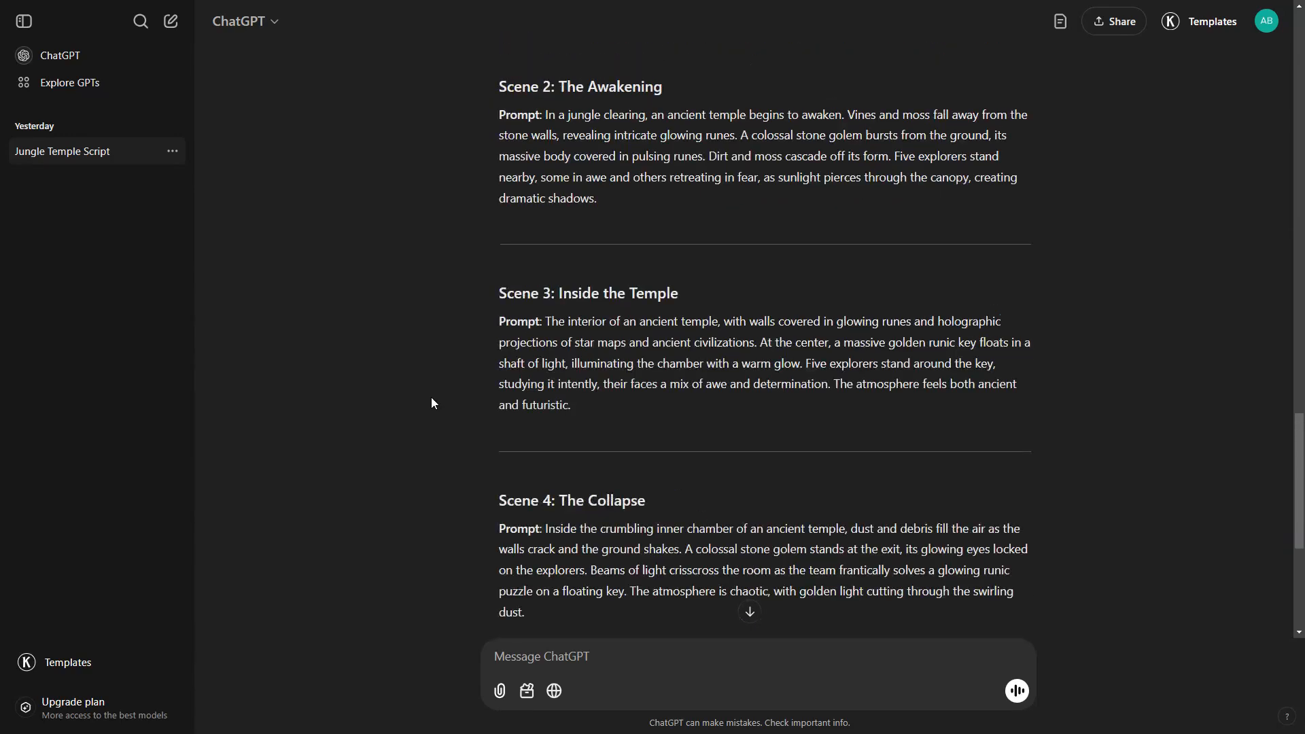
pyautogui.scroll(5, 431, 398)
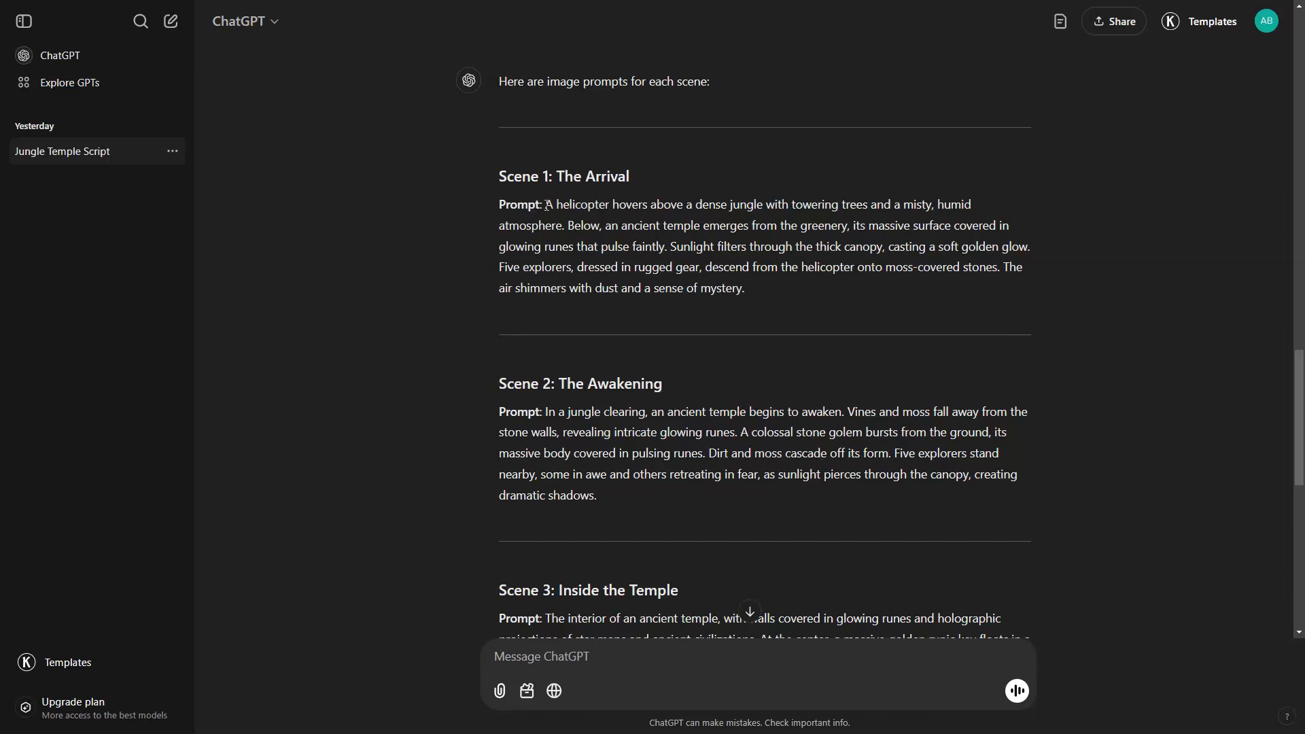
pyautogui.moveTo(547, 204); pyautogui.dragTo(767, 205)
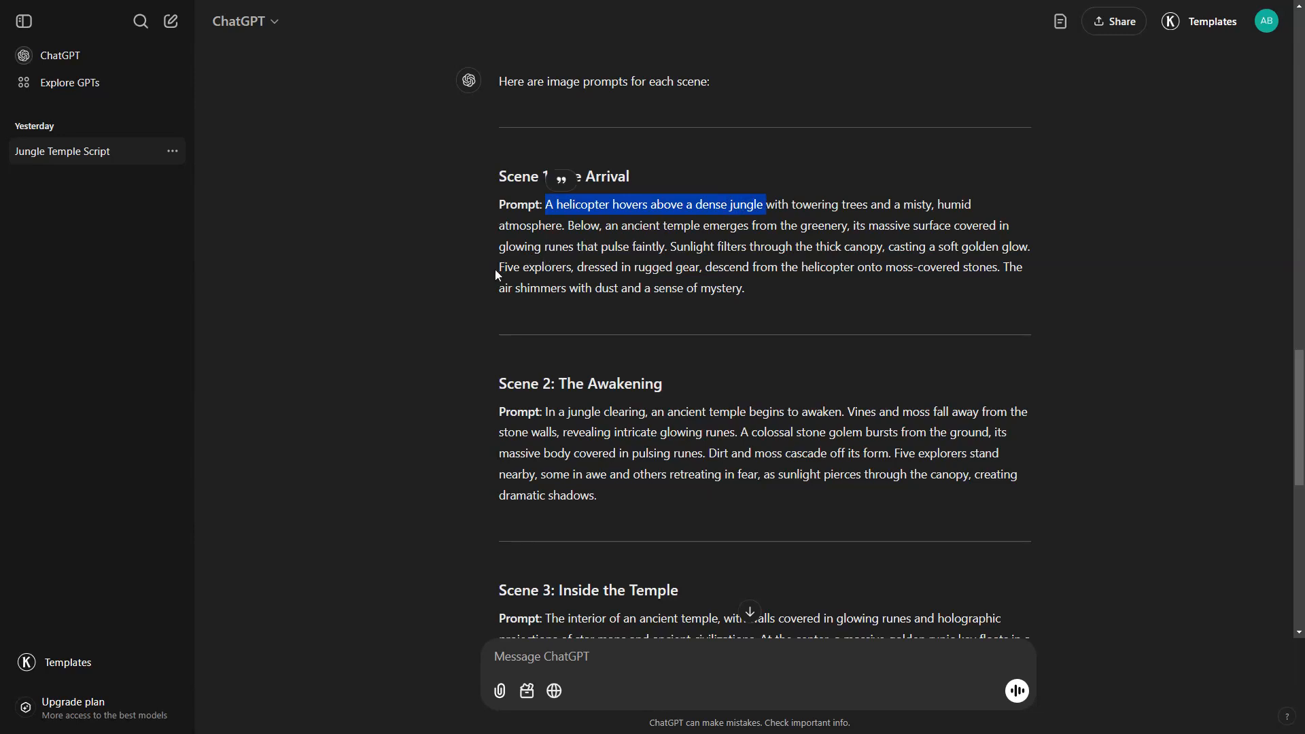
pyautogui.moveTo(495, 268); pyautogui.dragTo(855, 286)
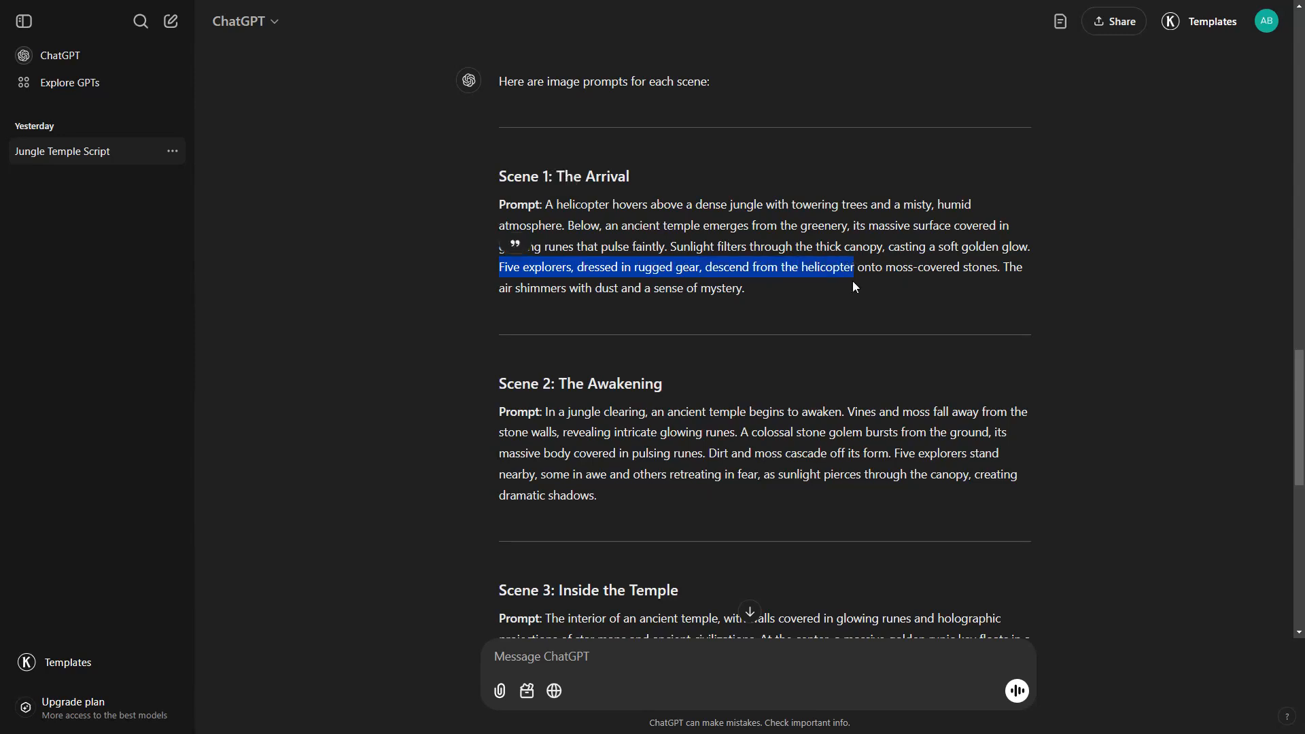
pyautogui.click(926, 280)
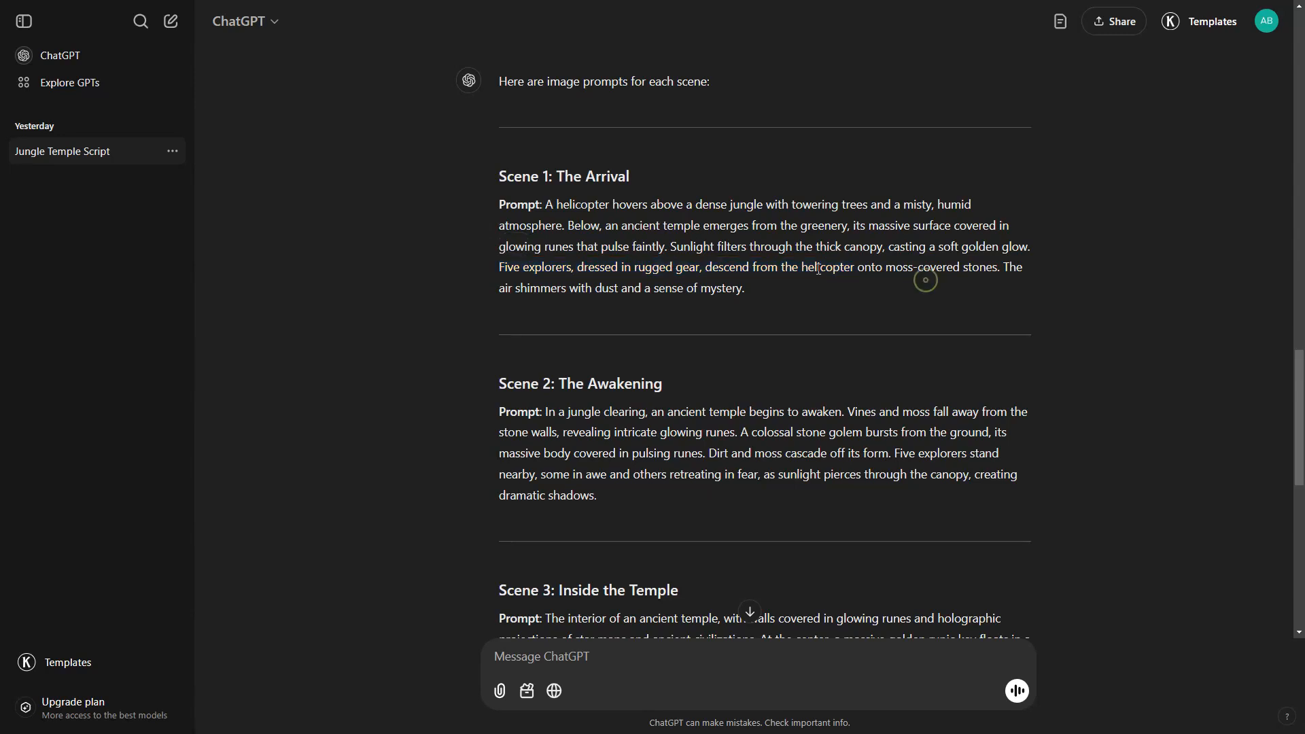
pyautogui.moveTo(547, 204); pyautogui.dragTo(930, 243)
pyautogui.hotkey('ctrl', 'c')
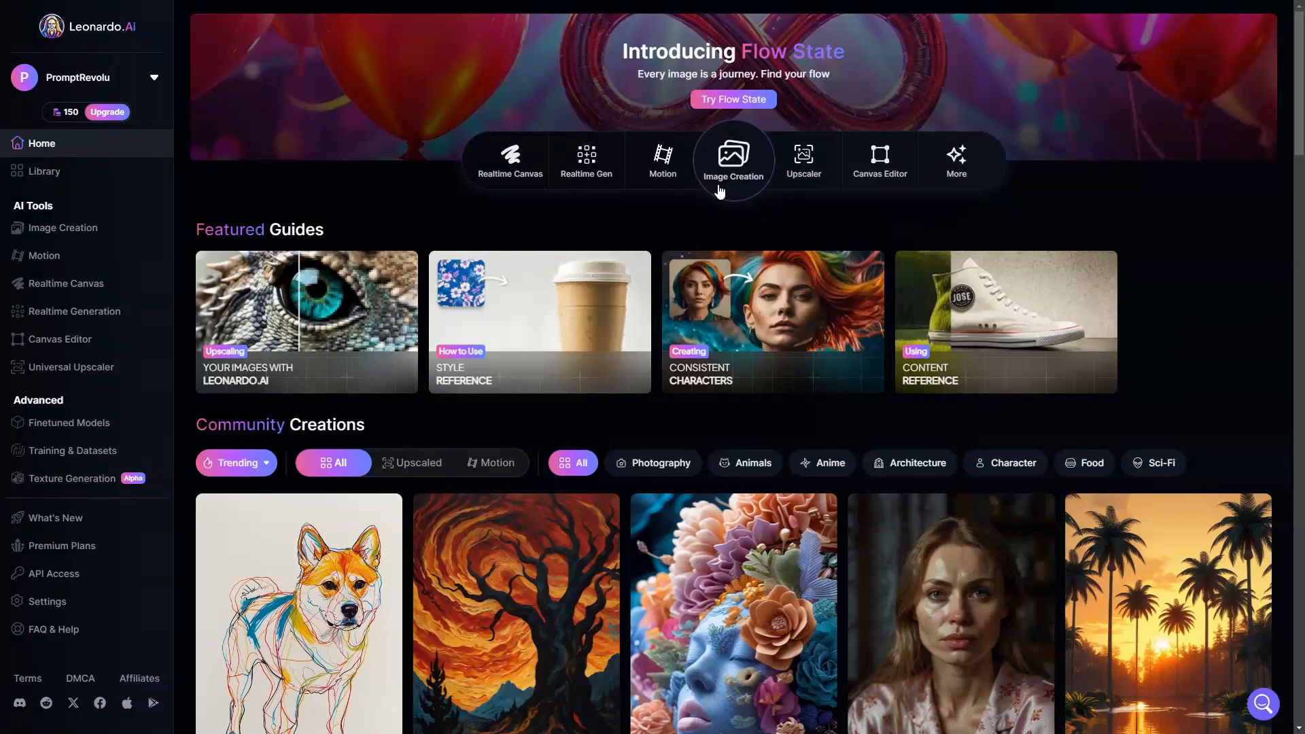
pyautogui.click(111, 235)
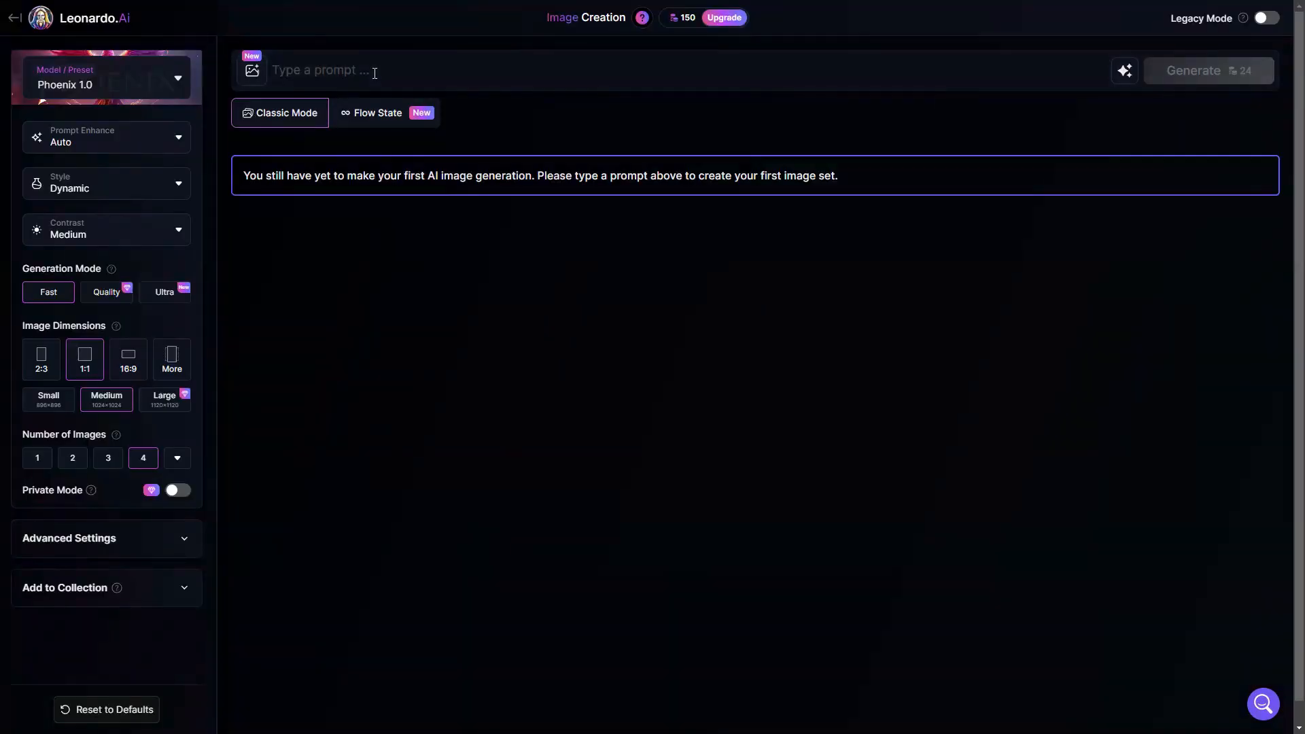
pyautogui.hotkey('ctrl', 'v')
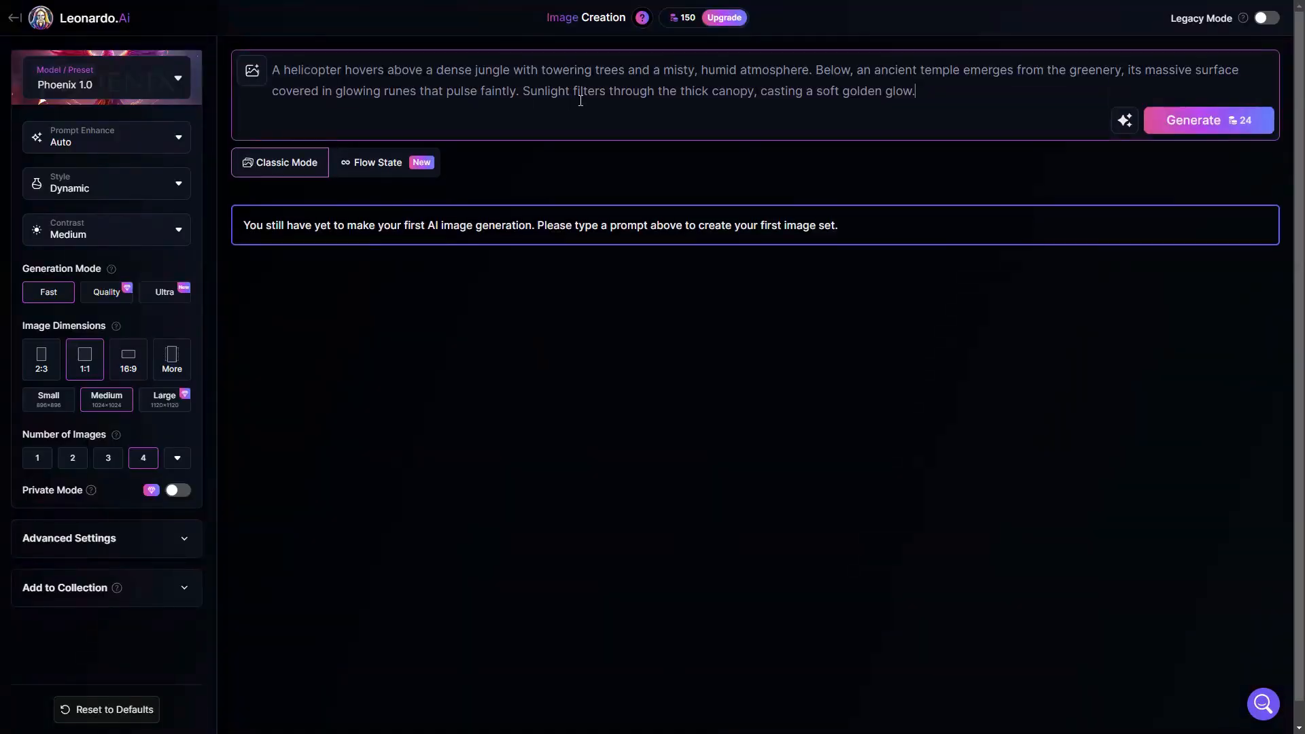
# - Generate four images from the prompt with the Flux Dev model and 16:9 image dimensions
pyautogui.click(175, 81)
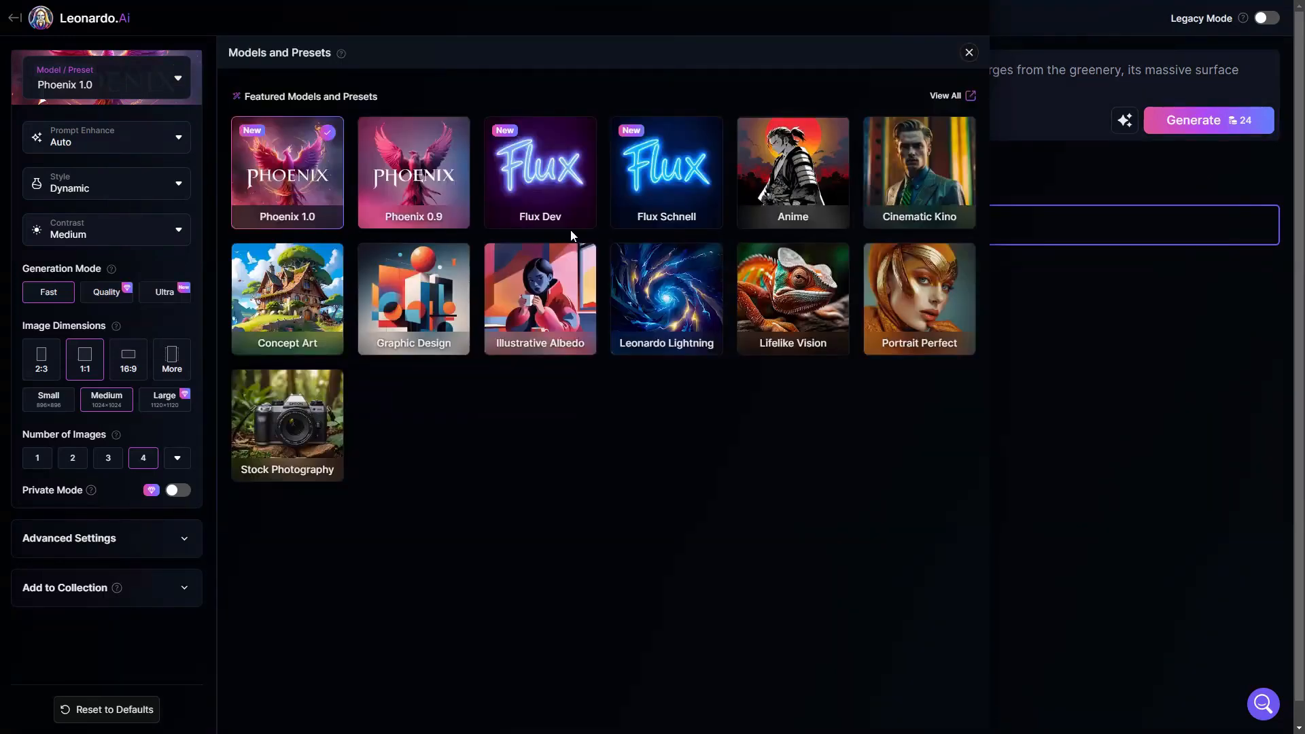
pyautogui.click(537, 195)
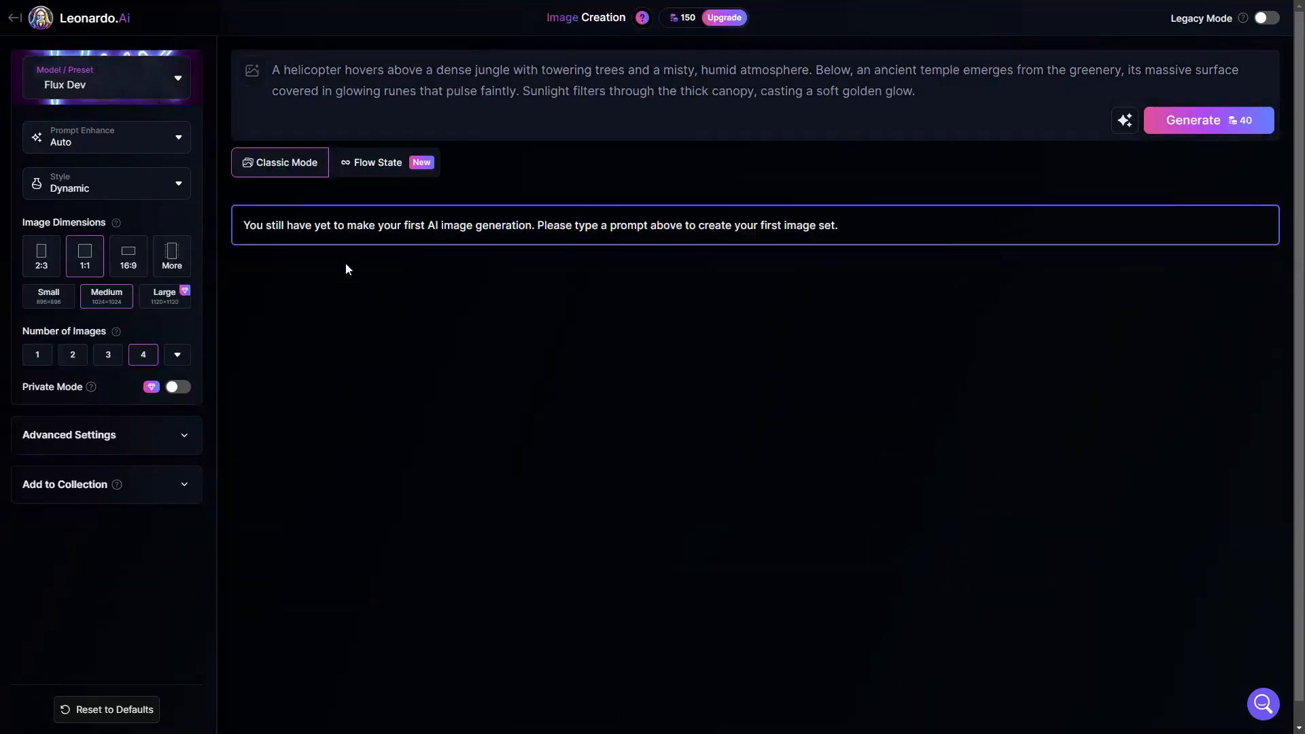
pyautogui.click(130, 274)
pyautogui.click(1211, 123)
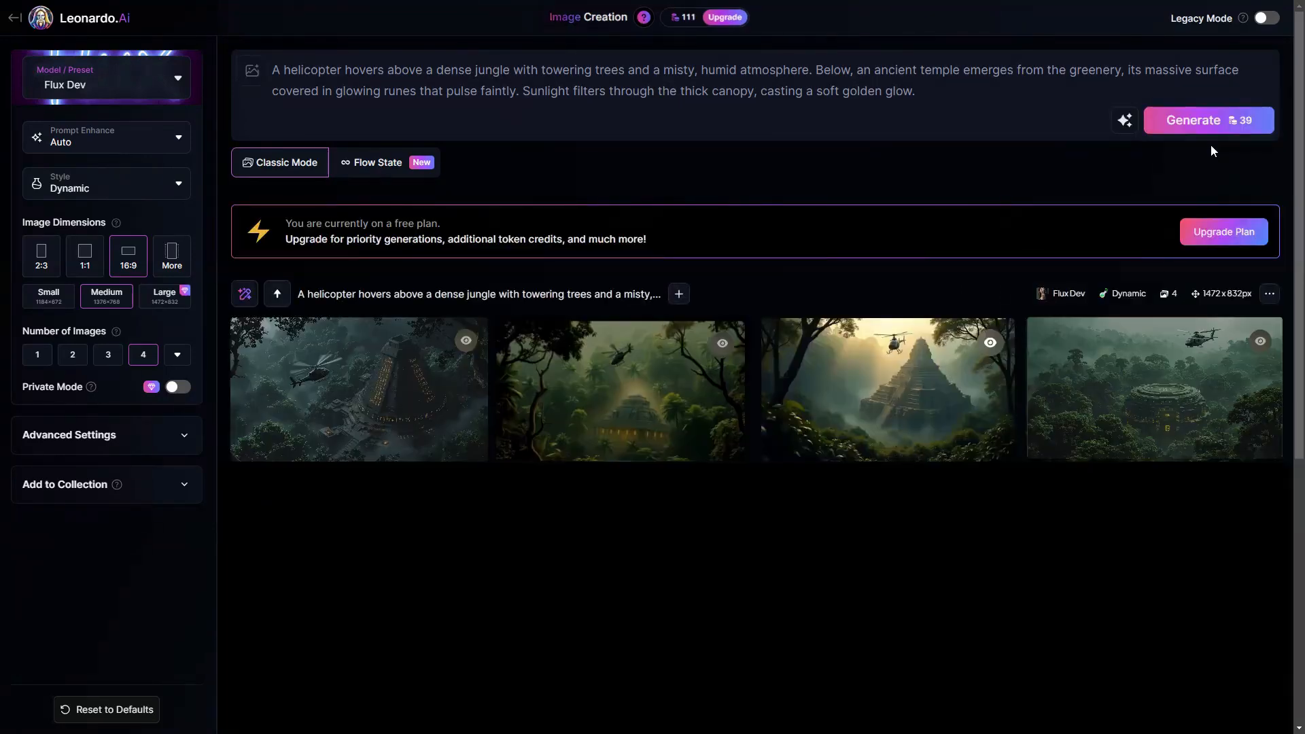
pyautogui.moveTo(914, 430)
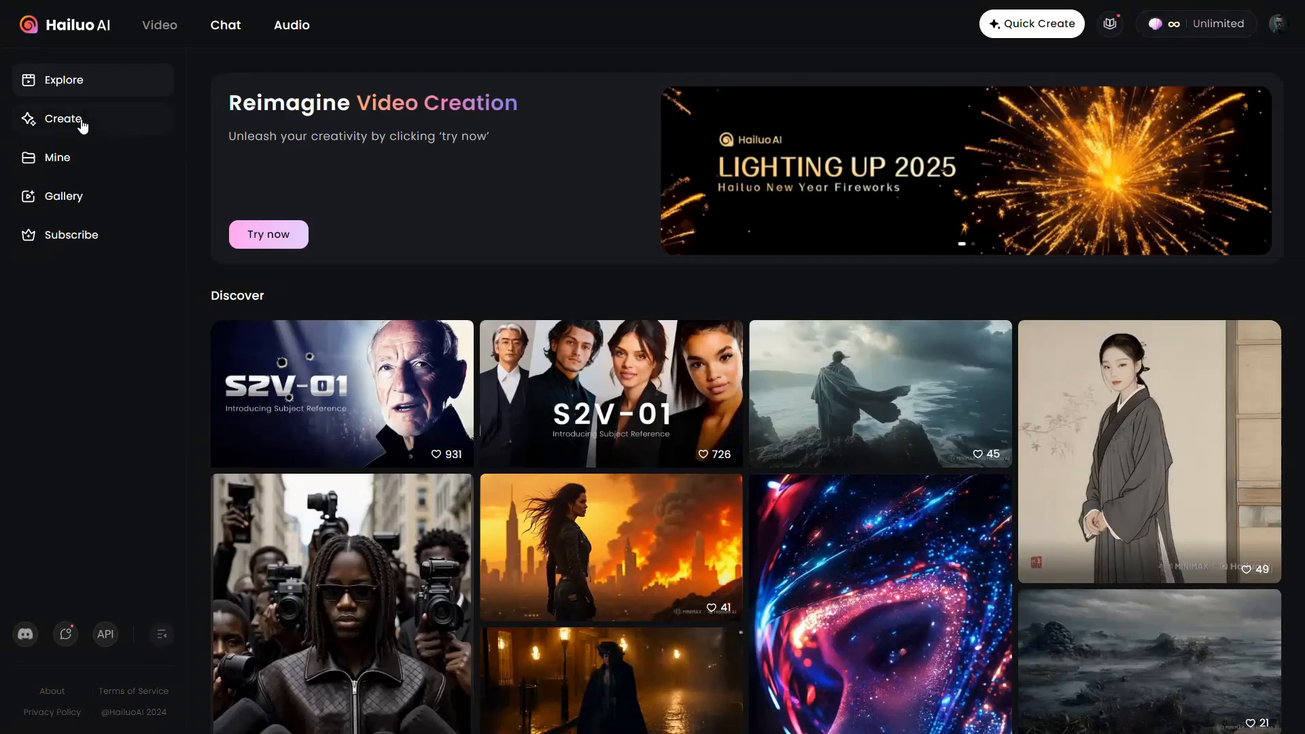
# - Switch to Hailuo AI, start an image-to-video creation and upload 1.jpg as its source image
pyautogui.click(58, 125)
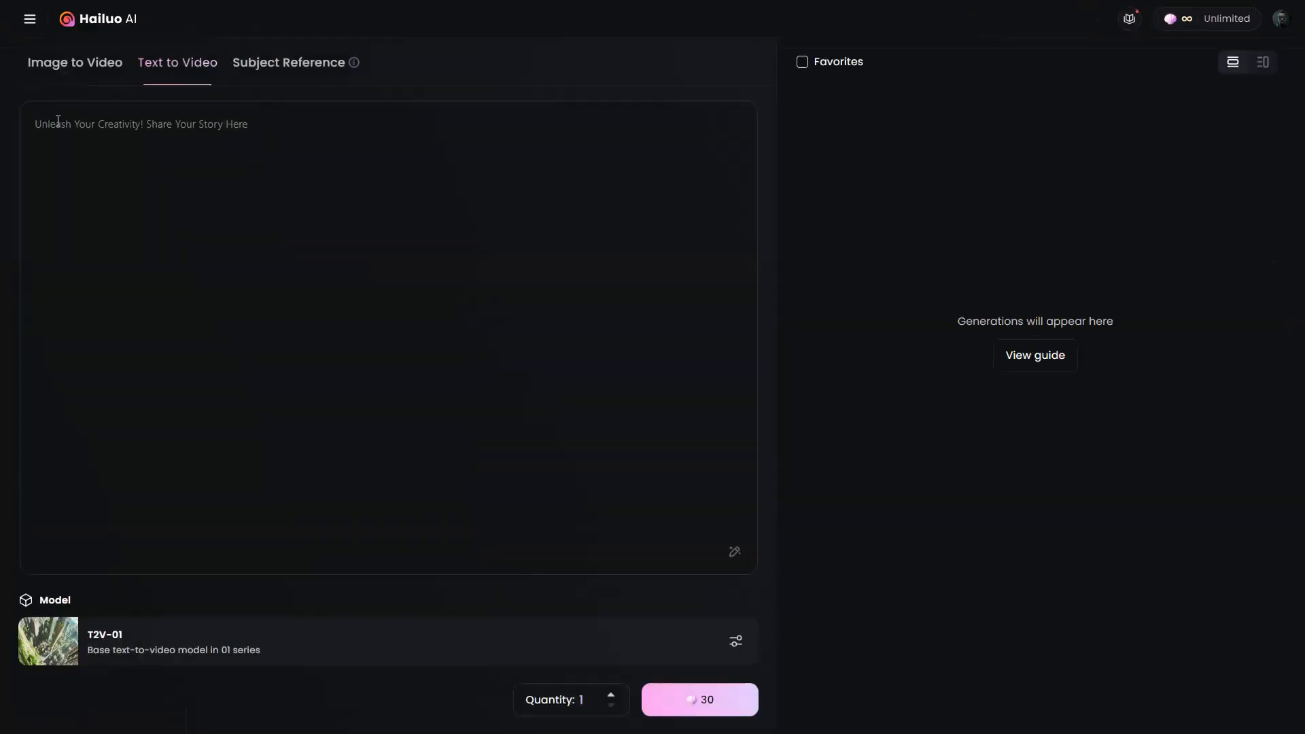
pyautogui.click(79, 79)
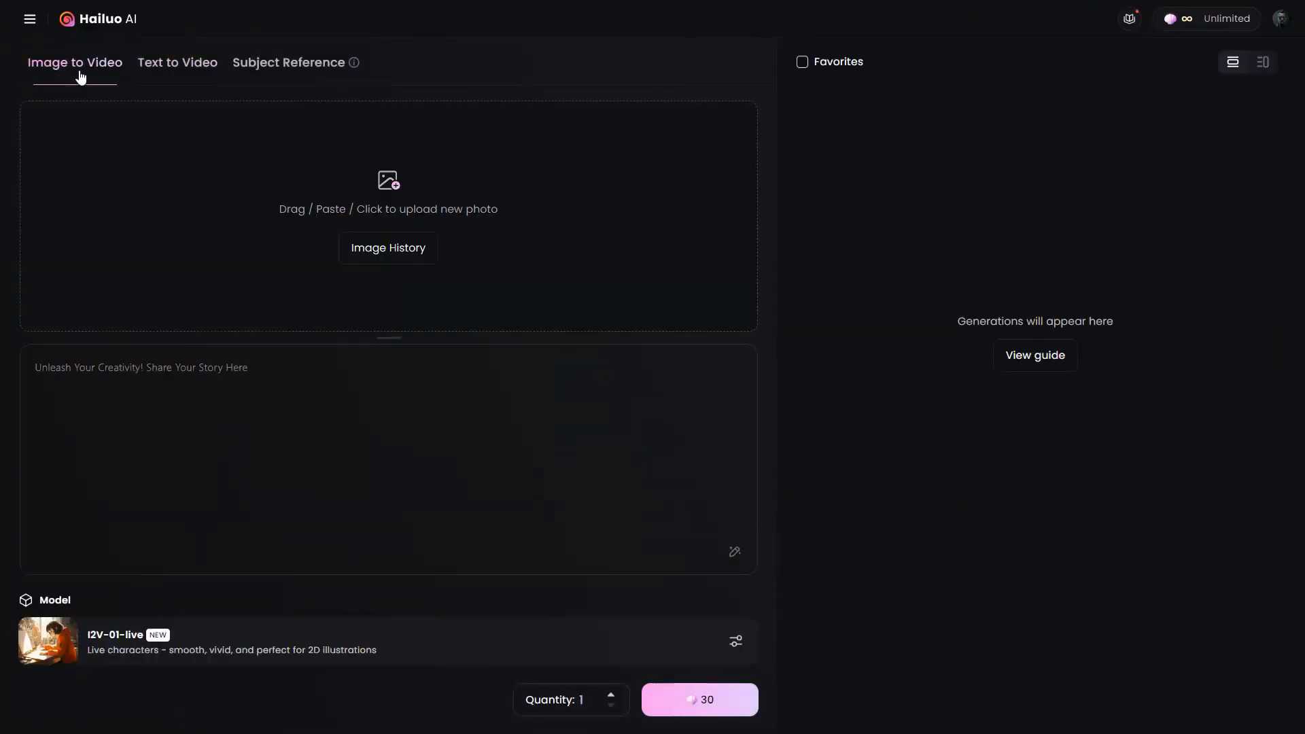
pyautogui.click(274, 161)
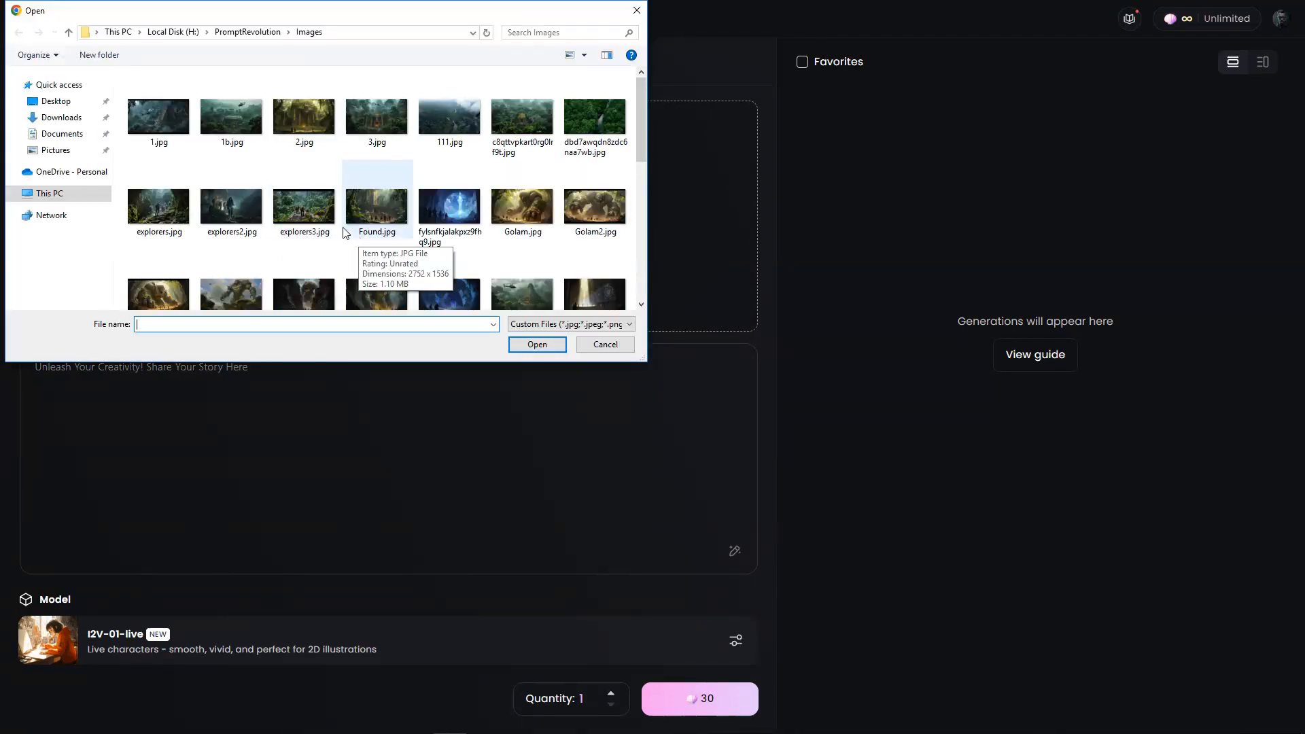
pyautogui.click(180, 141)
pyautogui.click(537, 345)
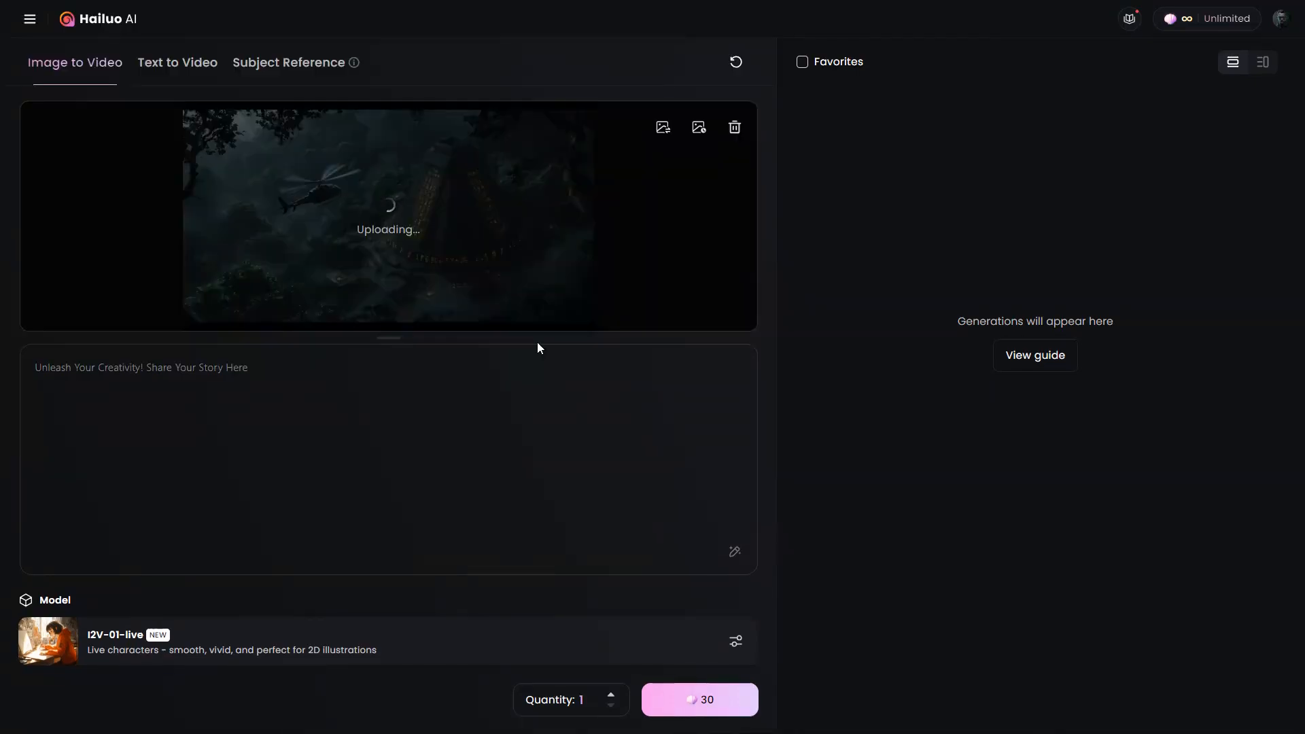
# - Describe the video as "Helicopter moving over a temple" and enable automatic prompt refinement
pyautogui.write('Helicop')
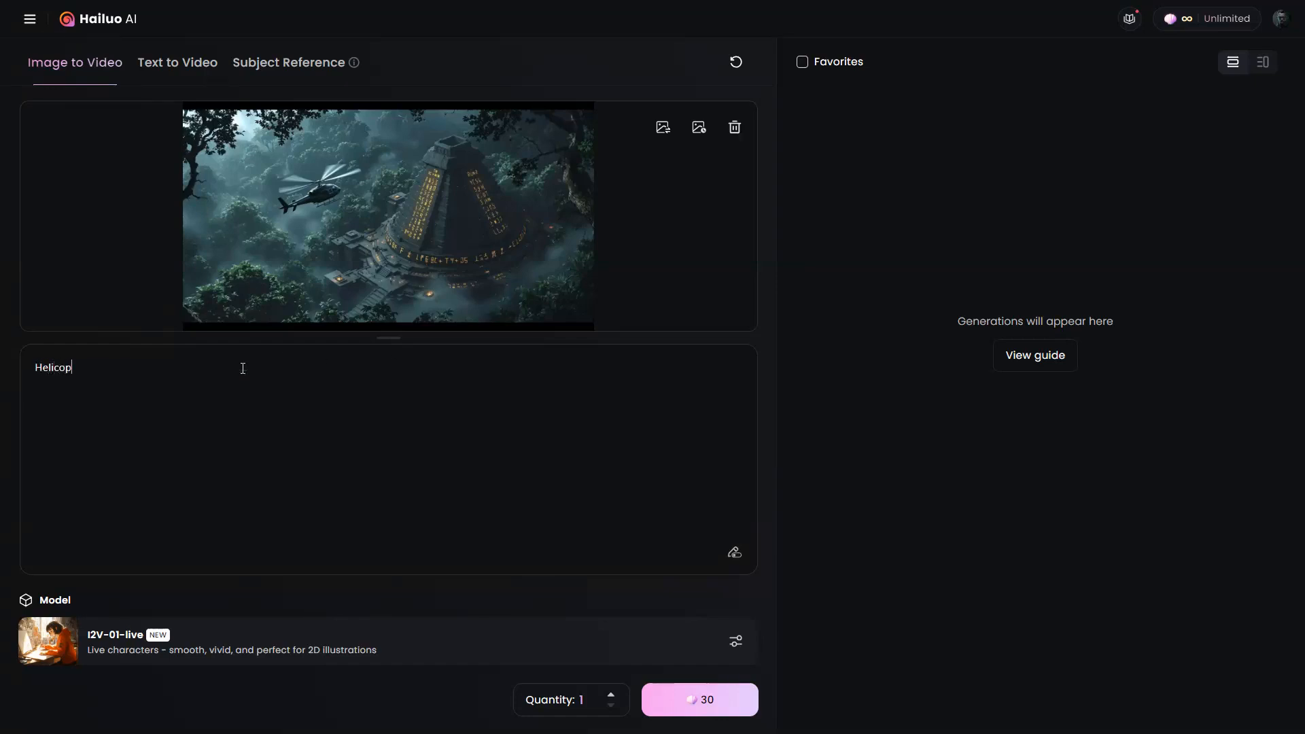
pyautogui.write('ter moving over a temple')
pyautogui.moveTo(735, 556)
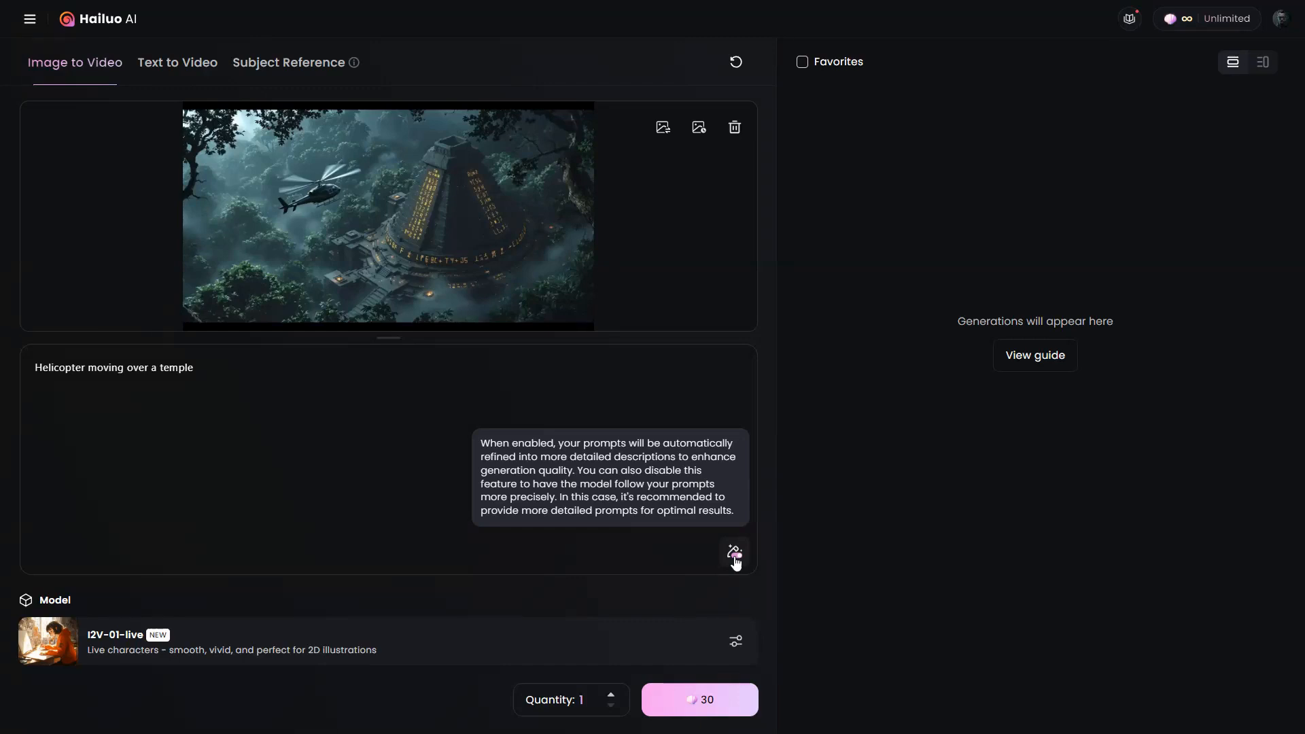
# - Choose the I2V-01 model and generate the temple video
pyautogui.click(736, 641)
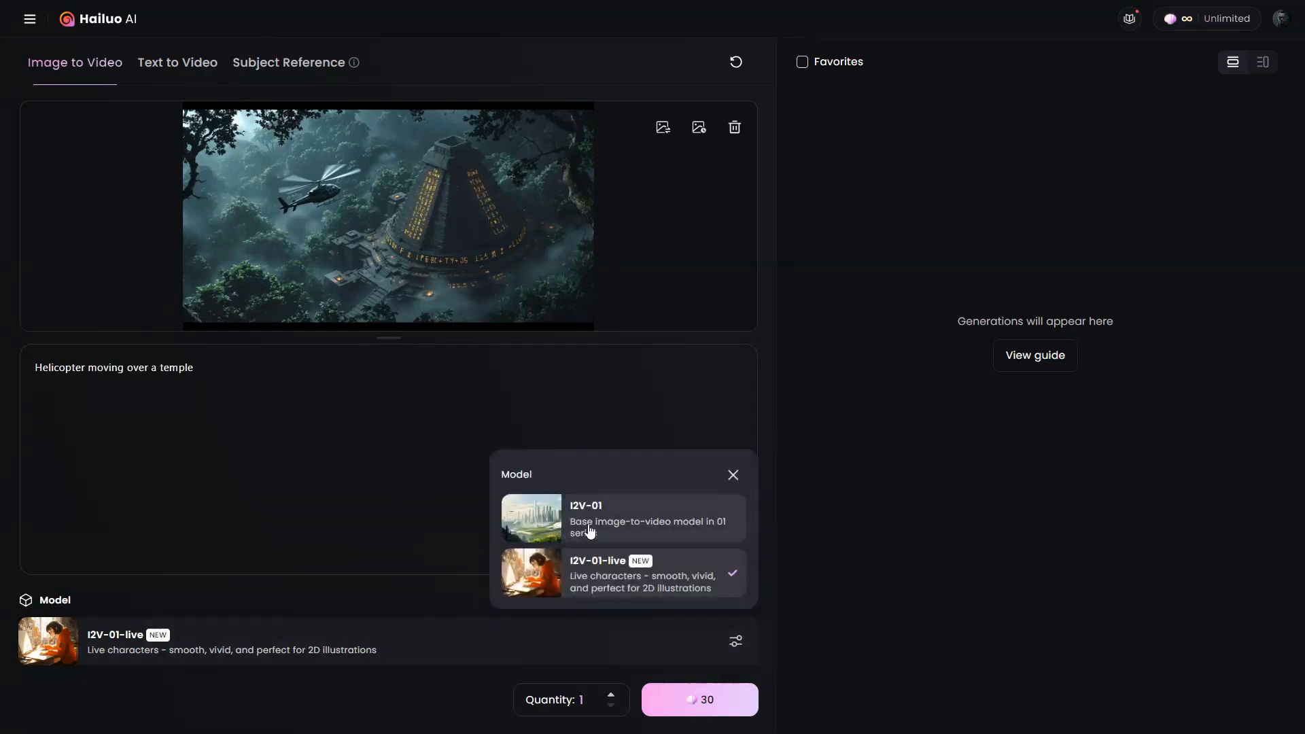
pyautogui.click(710, 531)
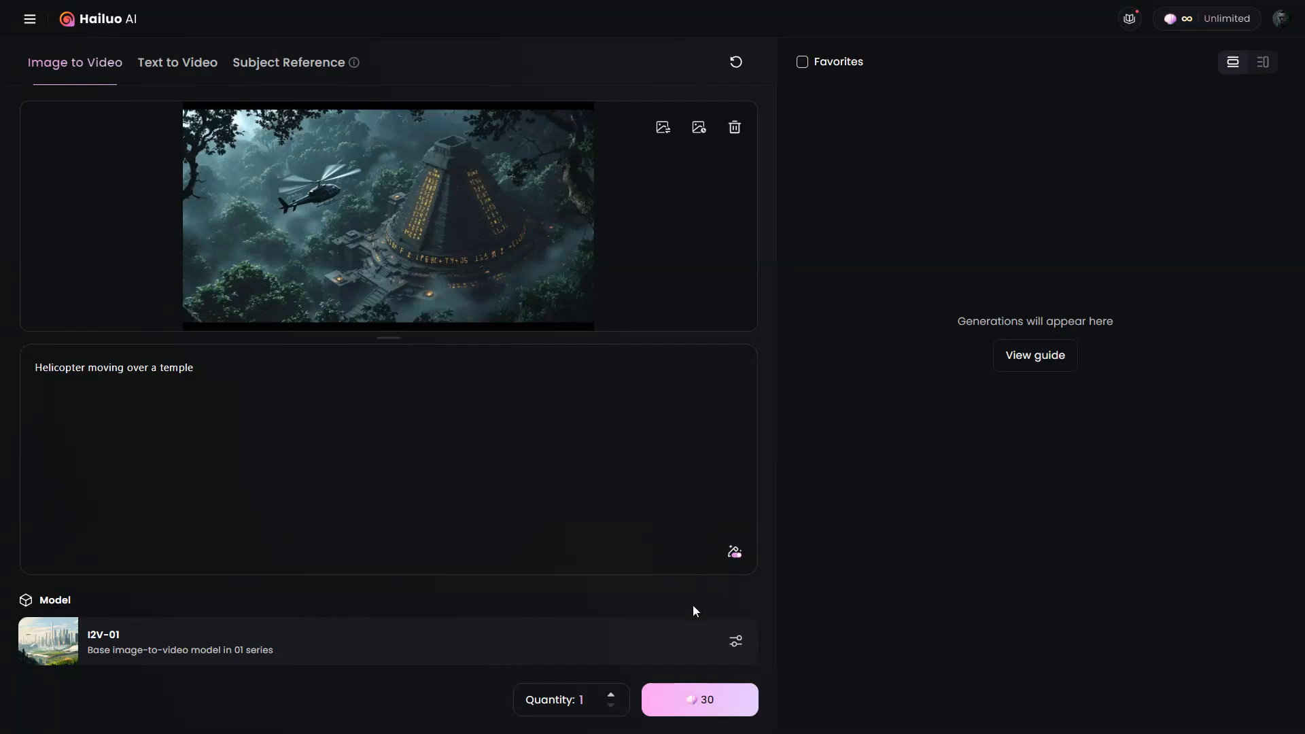
pyautogui.click(734, 700)
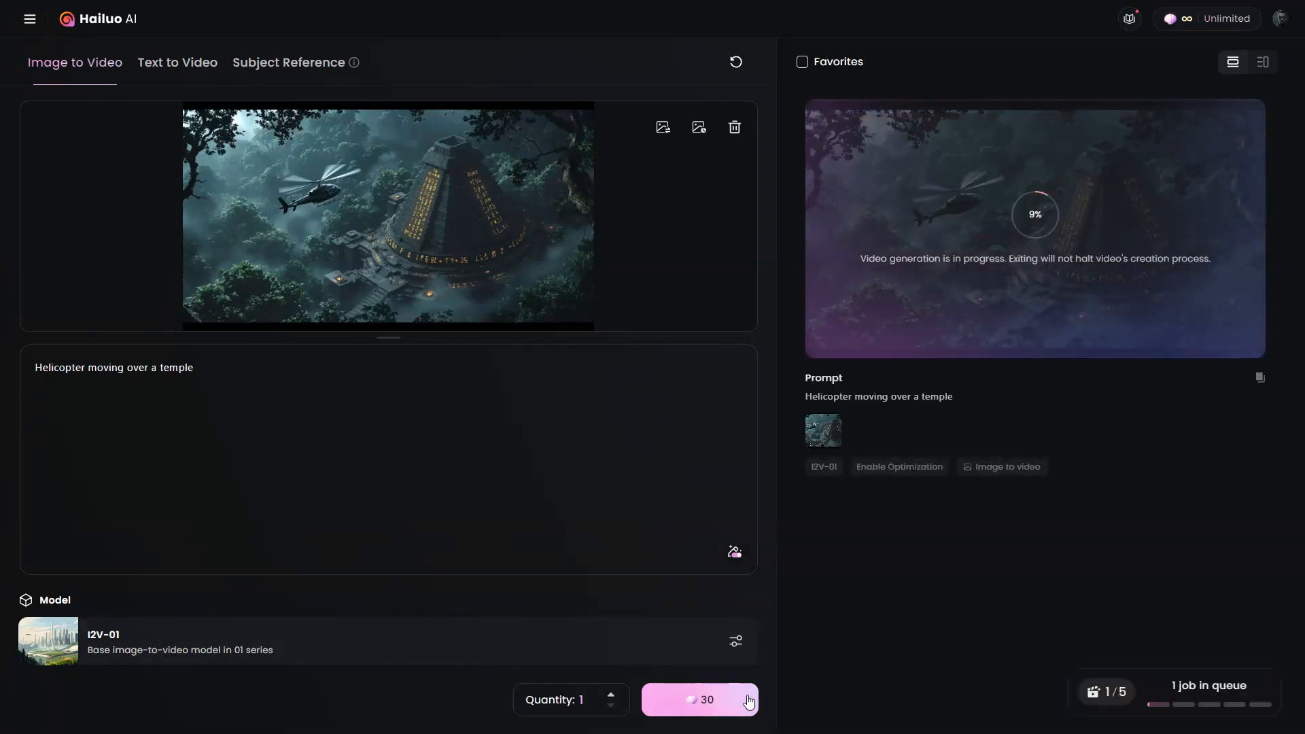
# - Replace the source image with the helicopter picture over the round jungle temple and generate another video from the same prompt
pyautogui.click(734, 127)
pyautogui.click(334, 185)
pyautogui.click(315, 116)
pyautogui.click(536, 342)
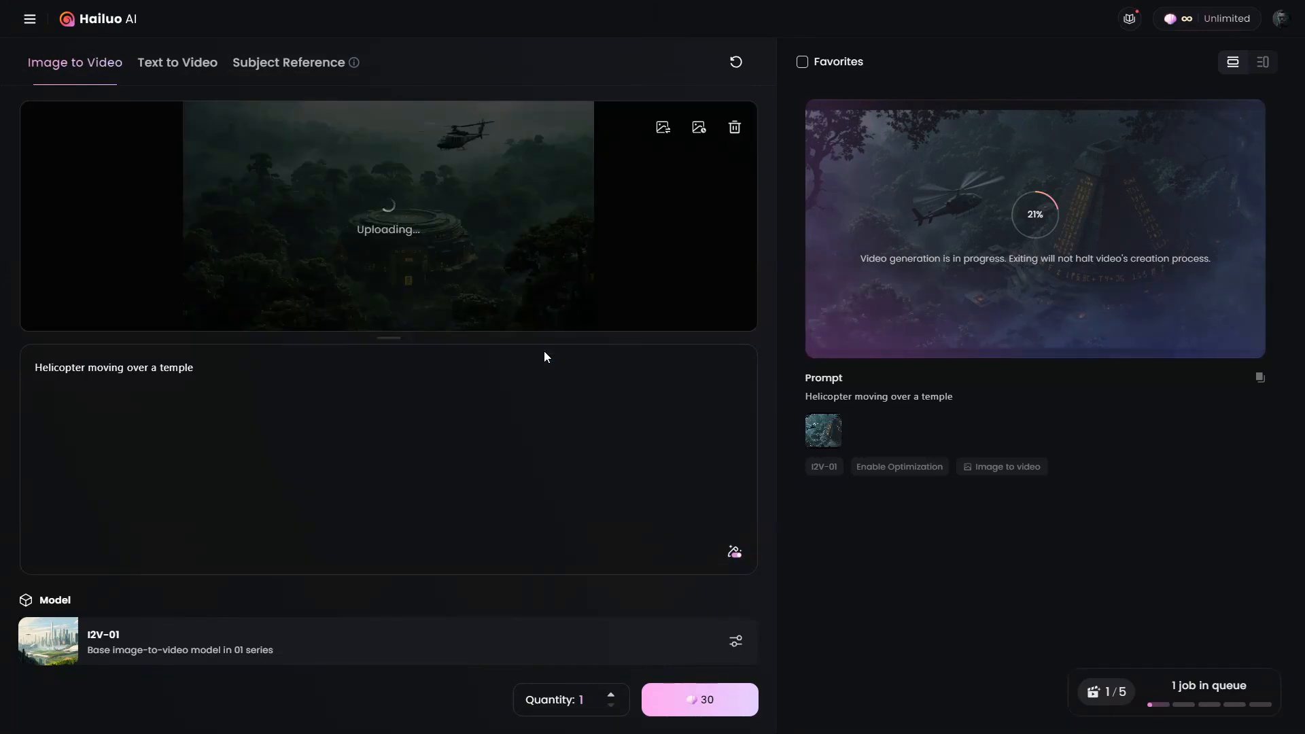
pyautogui.click(710, 700)
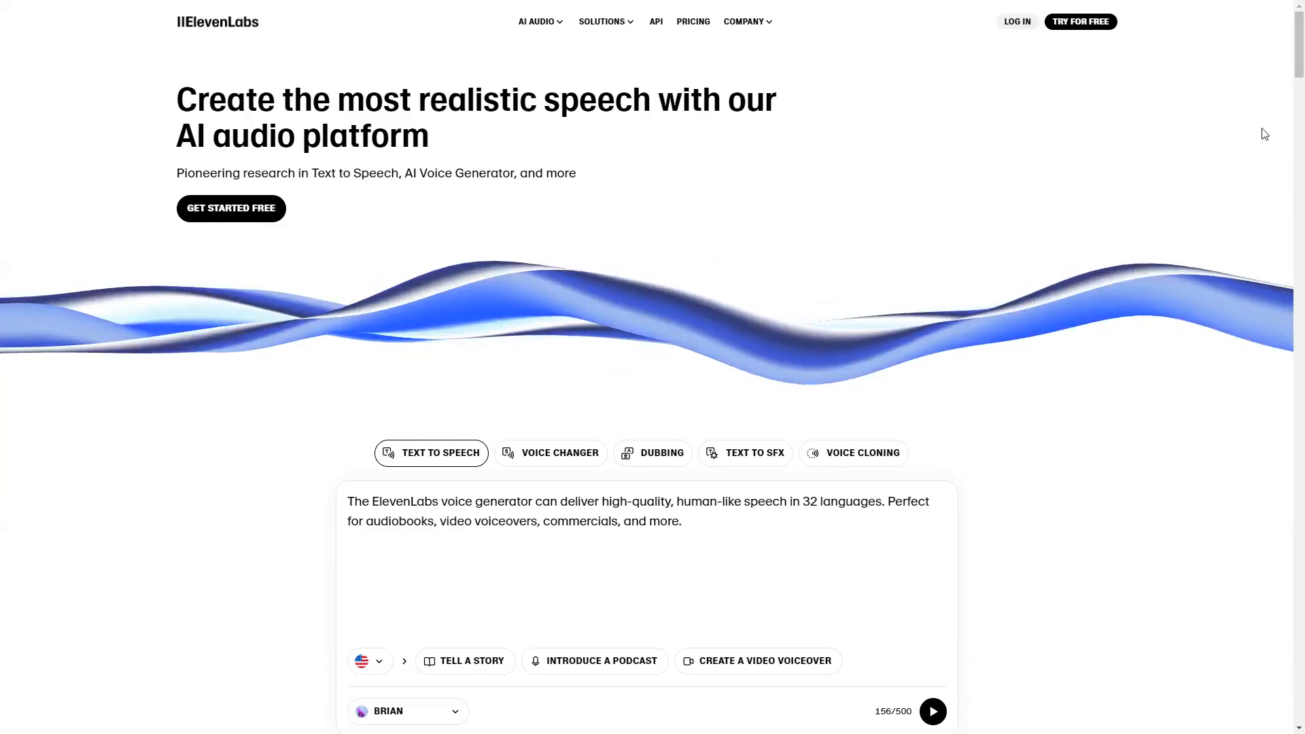
# - Switch to ElevenLabs Text to Speech, start for free, and choose the Roger voice after previewing Aria and Roger
pyautogui.click(1077, 22)
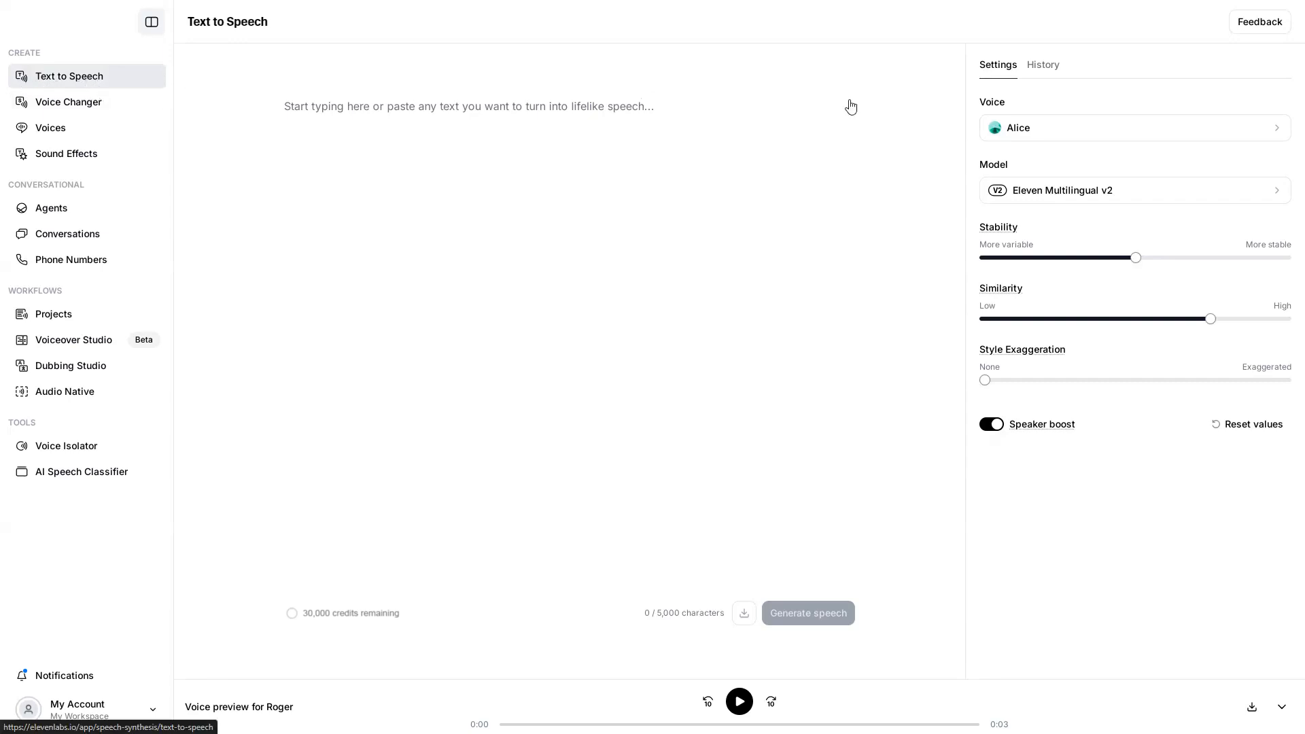
pyautogui.click(1092, 129)
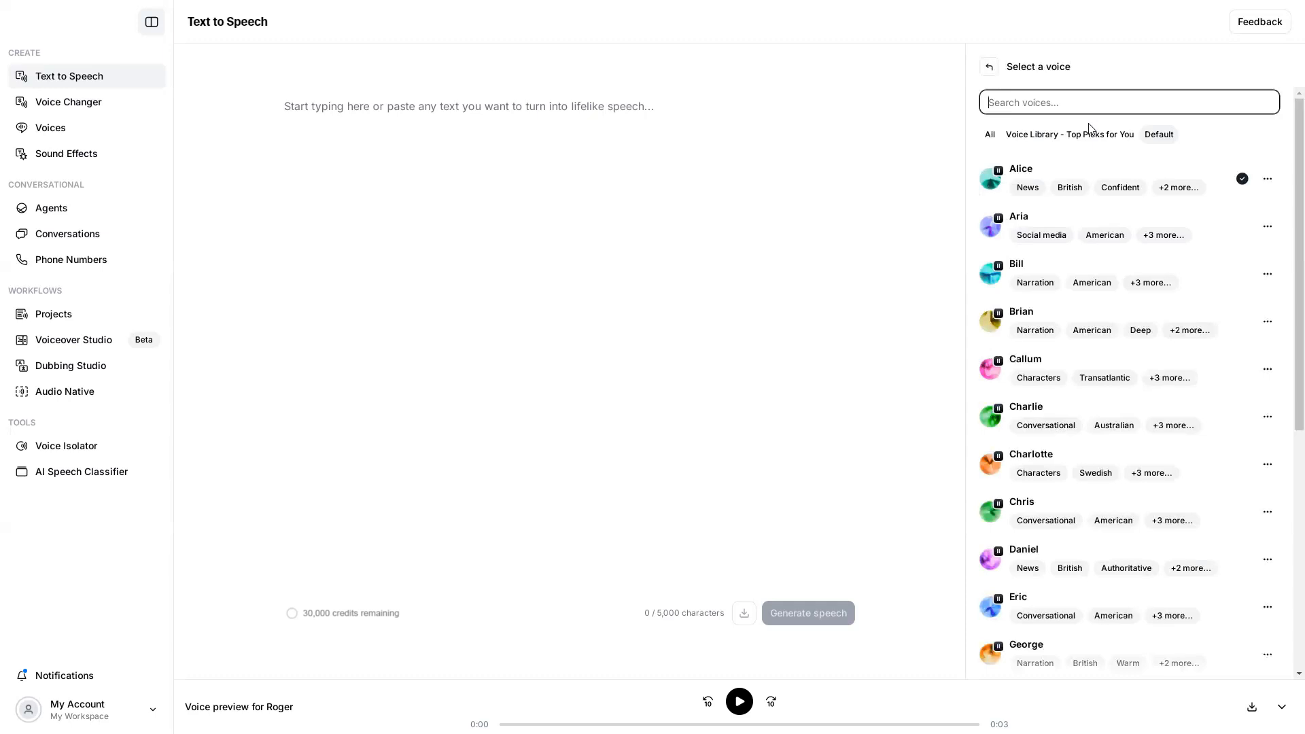
pyautogui.click(990, 227)
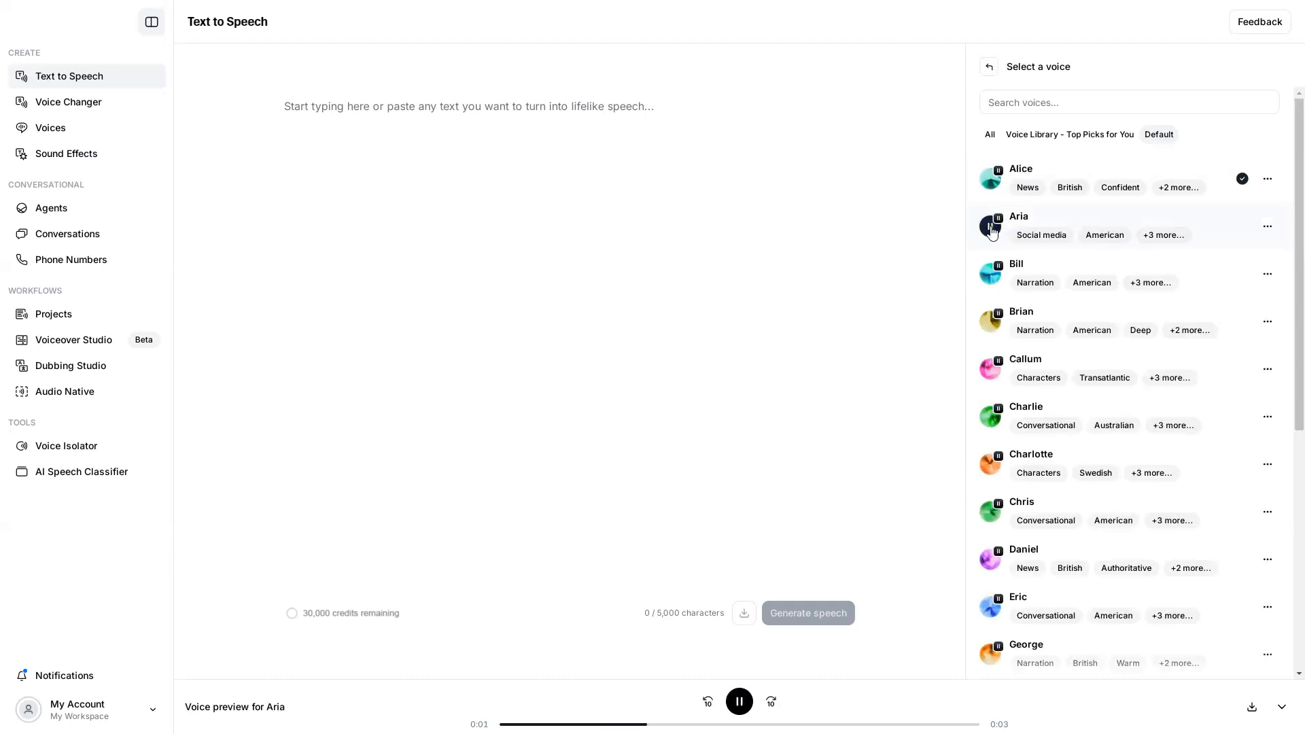
pyautogui.scroll(-6, 1060, 286)
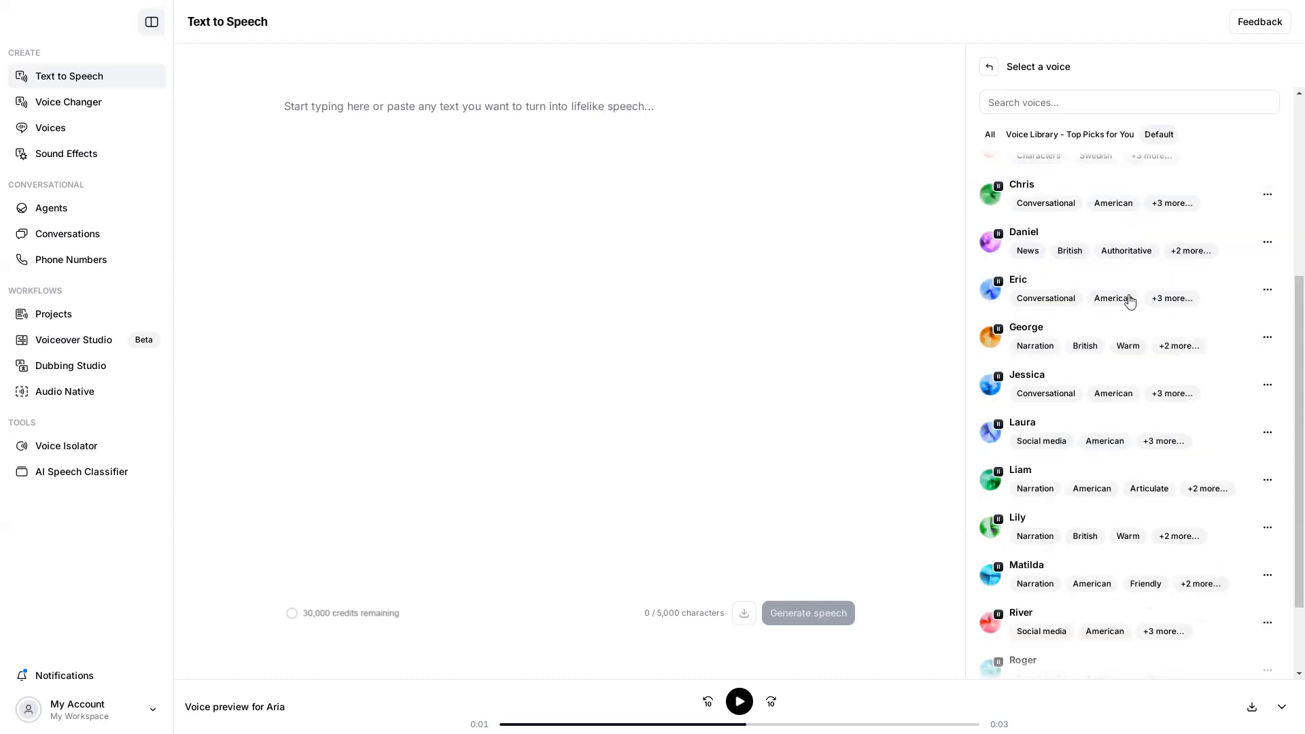
pyautogui.click(991, 563)
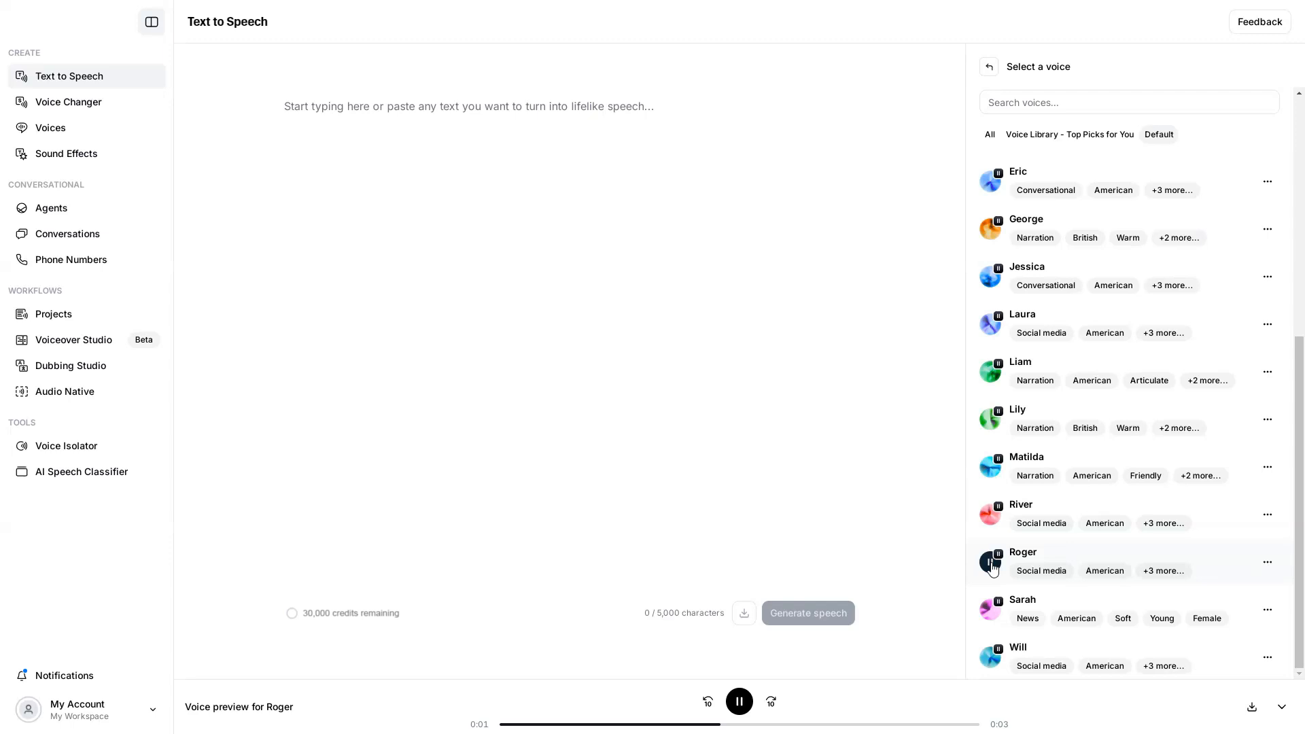
pyautogui.click(1032, 550)
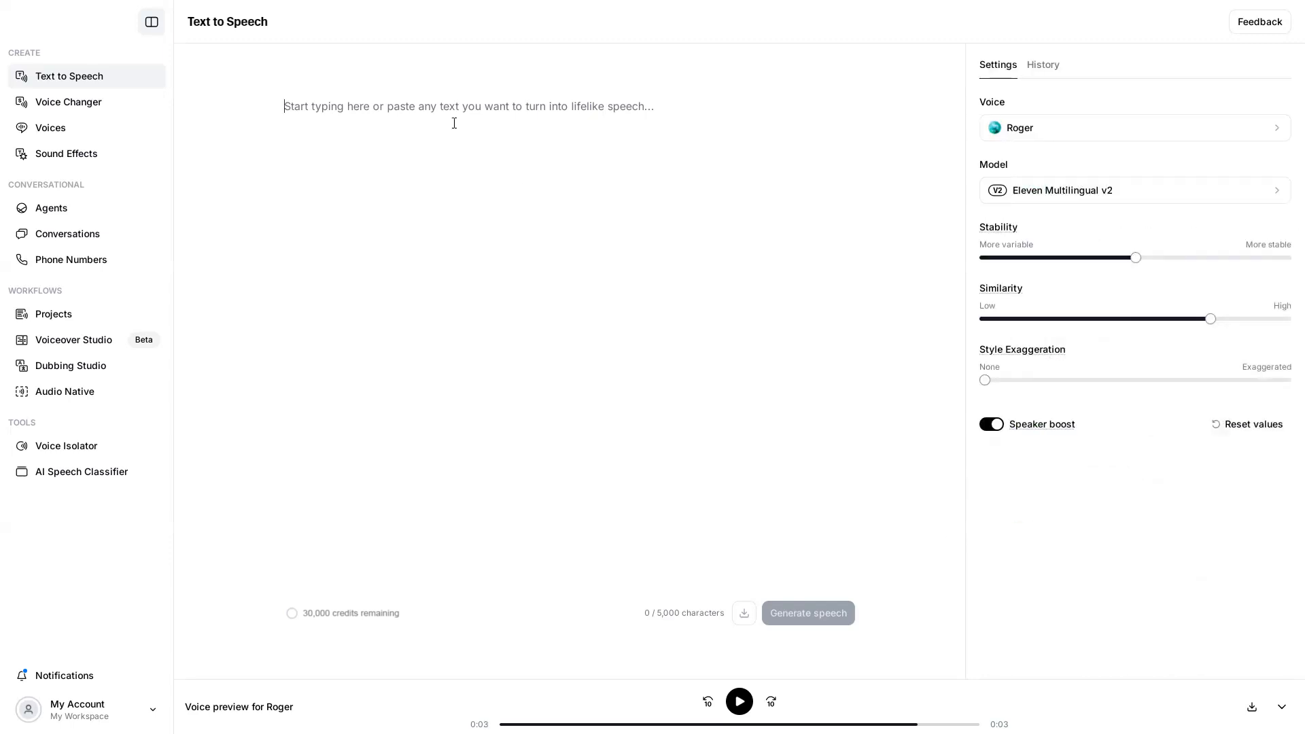
# - Generate speech from "Guys, my compass isn't working. This place—it's like it has no magnetic field at all." and download the audio
pyautogui.write("Guys, my compass isn’t working. This place—it's like it has no magnetic field at all.")
pyautogui.click(812, 620)
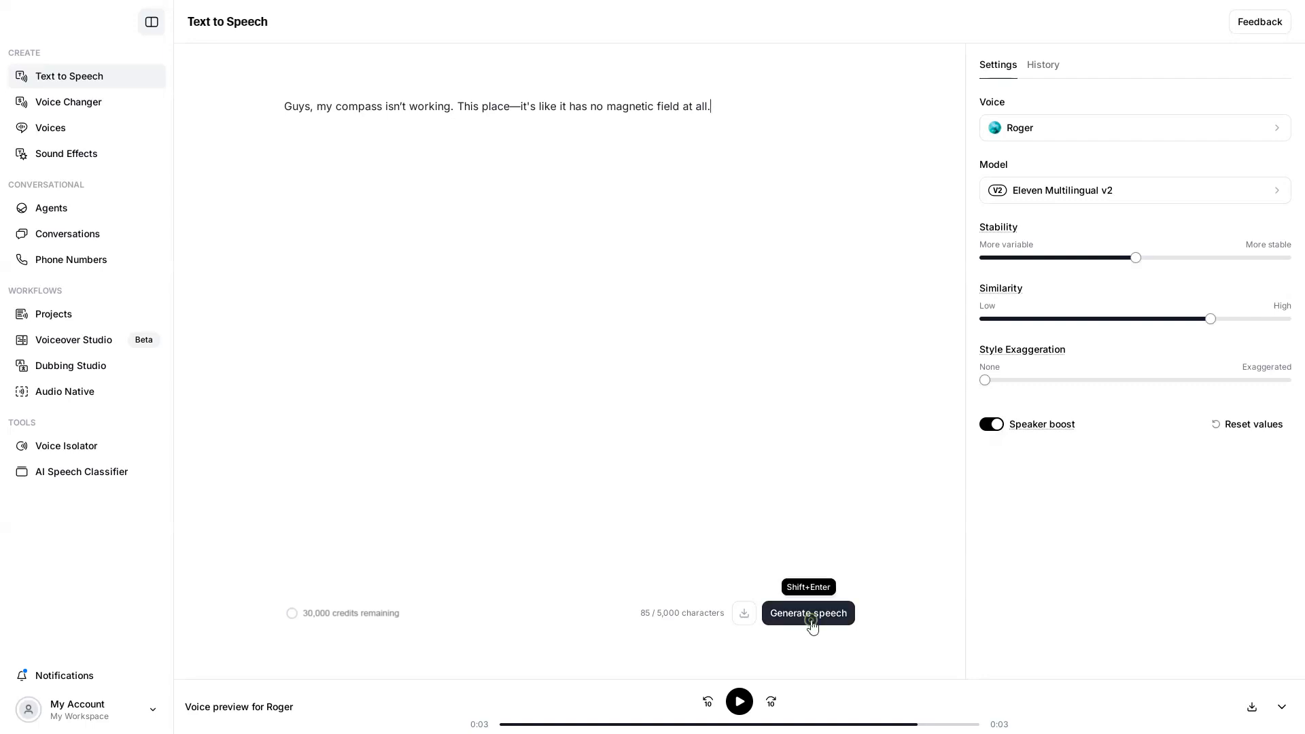
pyautogui.click(814, 623)
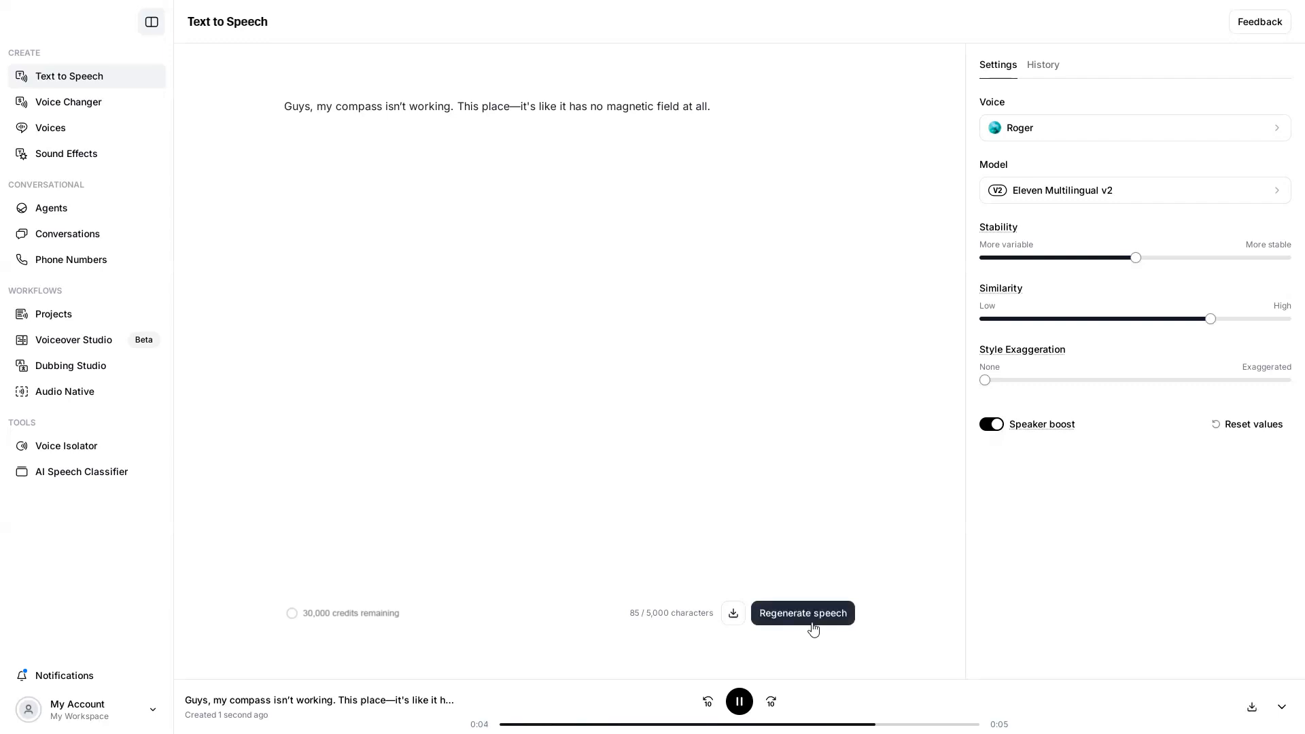
pyautogui.click(732, 615)
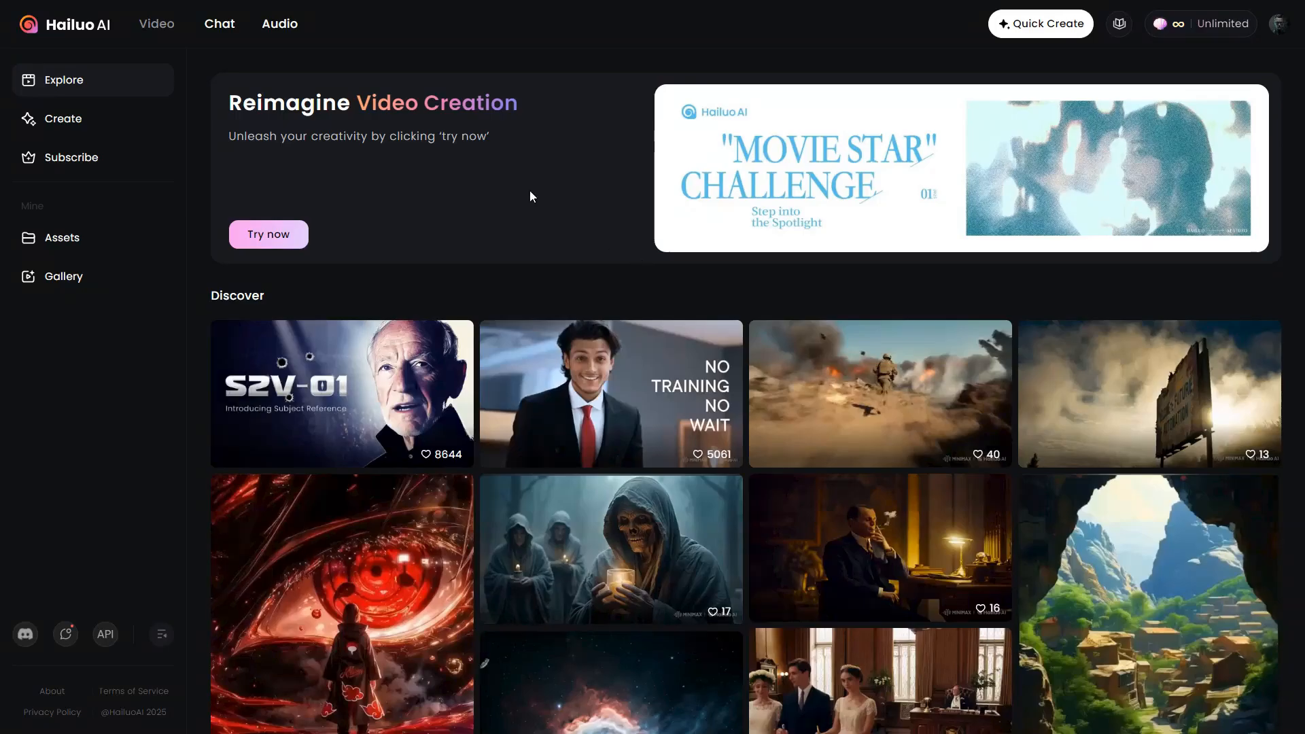
# - Switch to Hailuo AI's audio section, preview Man With Deep Voice, and select the Gentle-voiced Man voice for speech synthesis
pyautogui.click(282, 26)
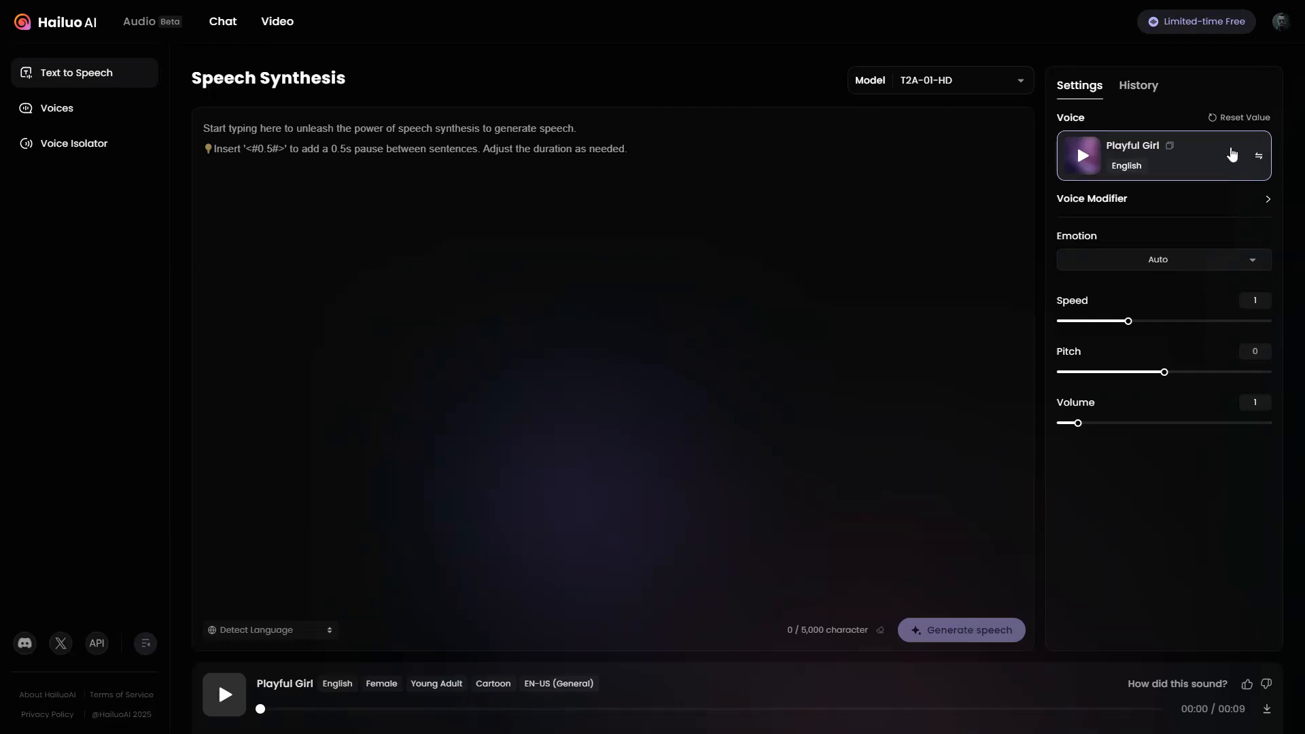
pyautogui.click(1260, 158)
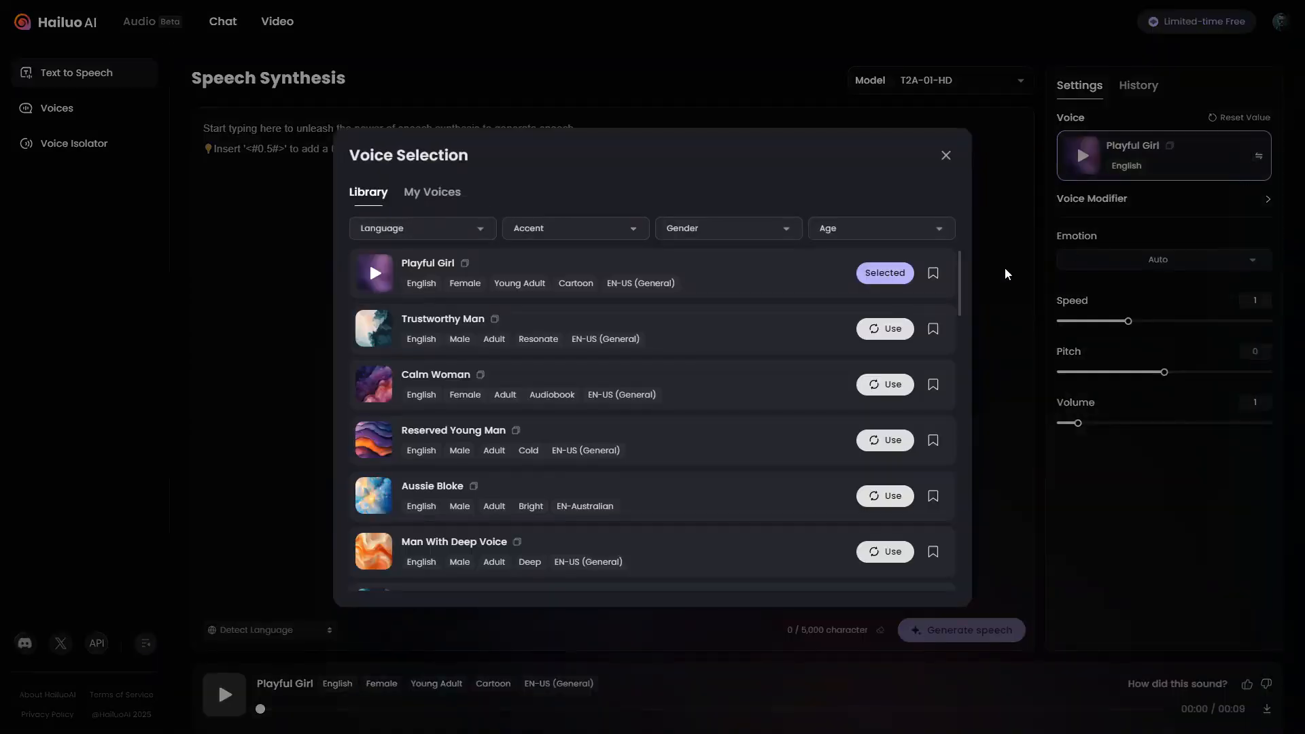
pyautogui.click(376, 554)
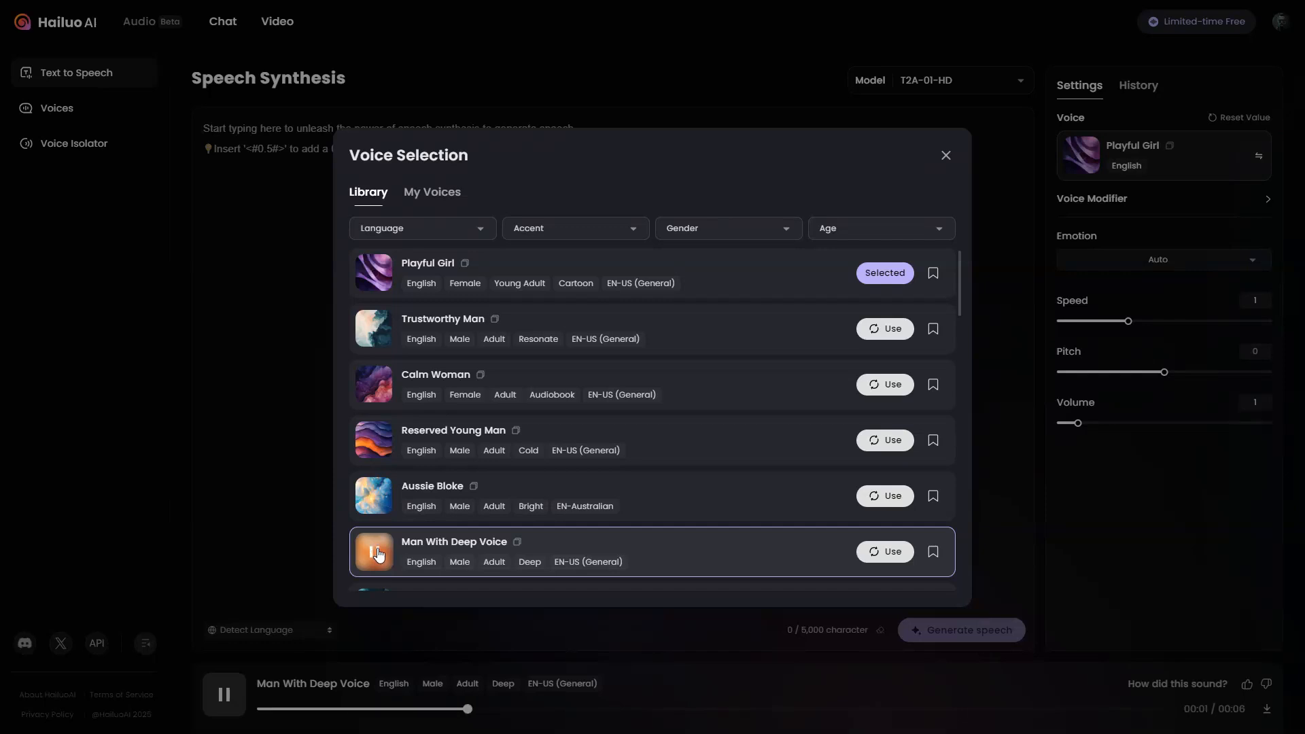
pyautogui.scroll(-4, 378, 554)
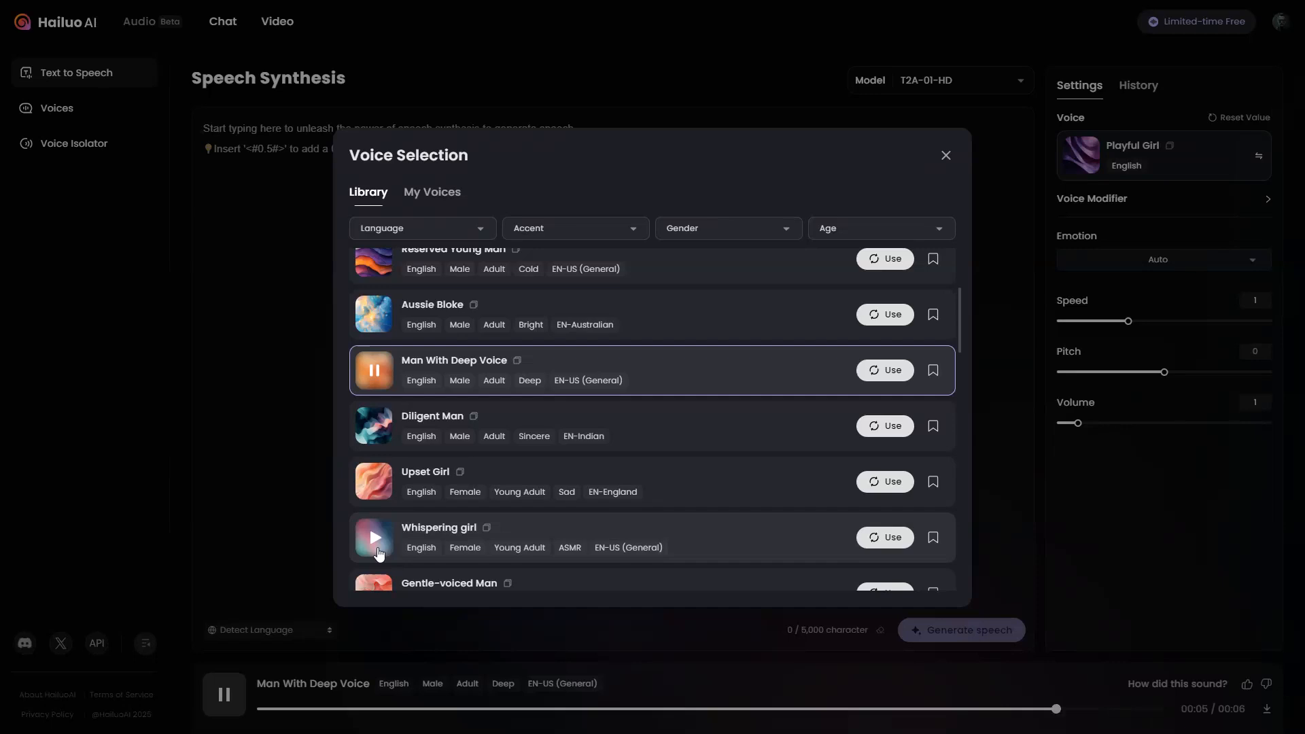
pyautogui.scroll(-1, 378, 554)
pyautogui.click(893, 549)
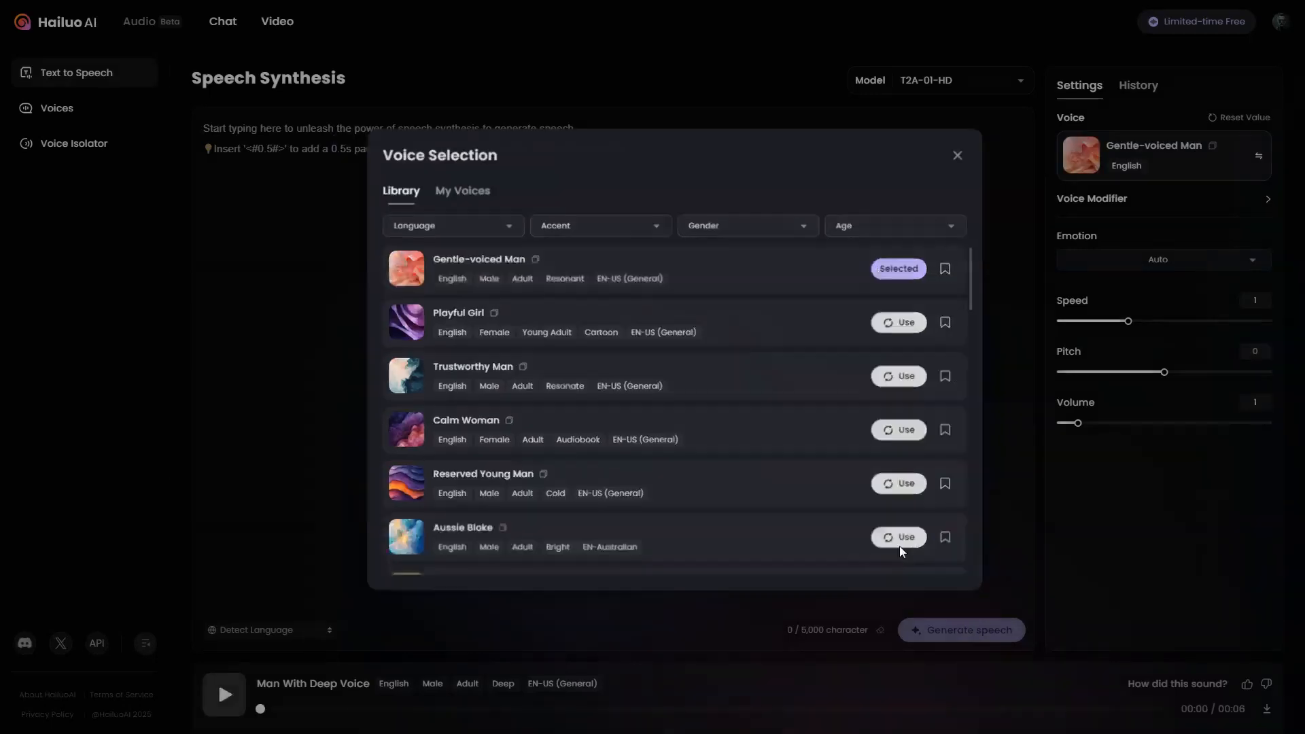
# - Set the speech emotion to Neutral
pyautogui.click(1194, 265)
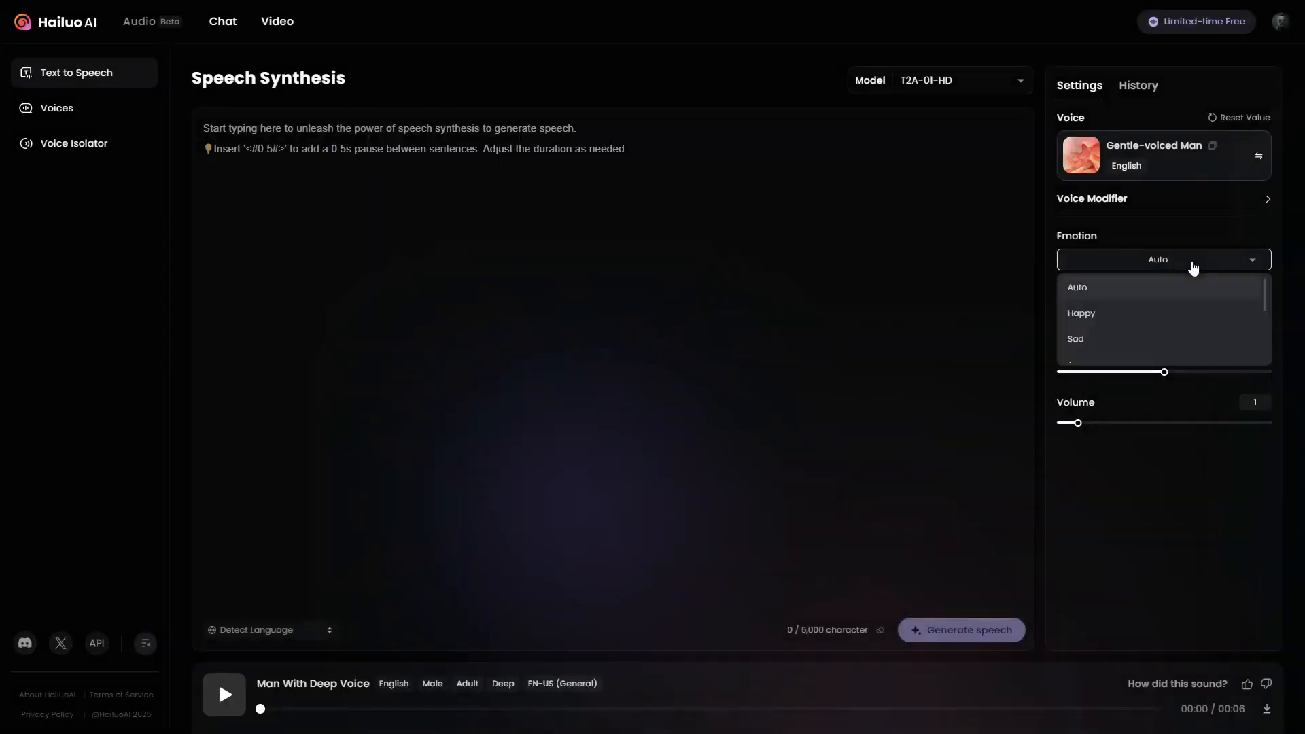
pyautogui.scroll(-1, 1200, 345)
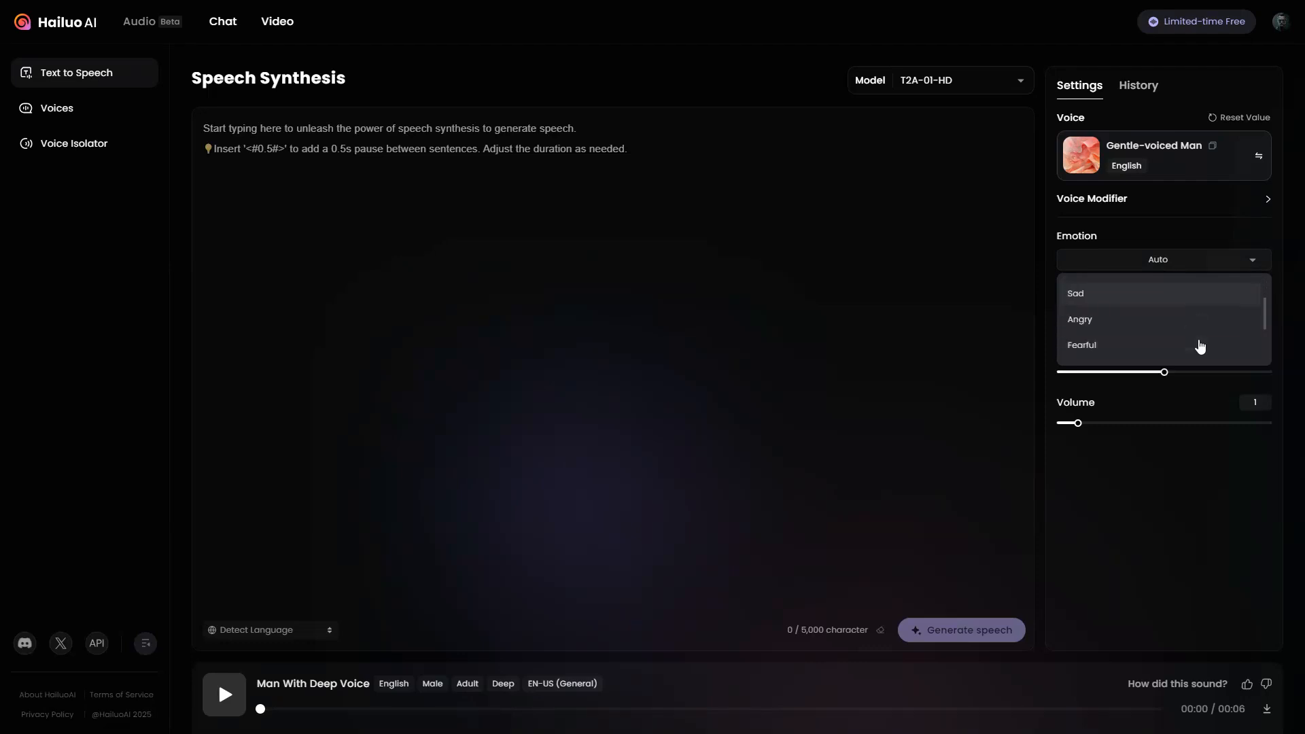
pyautogui.scroll(-2, 1200, 347)
pyautogui.click(1193, 353)
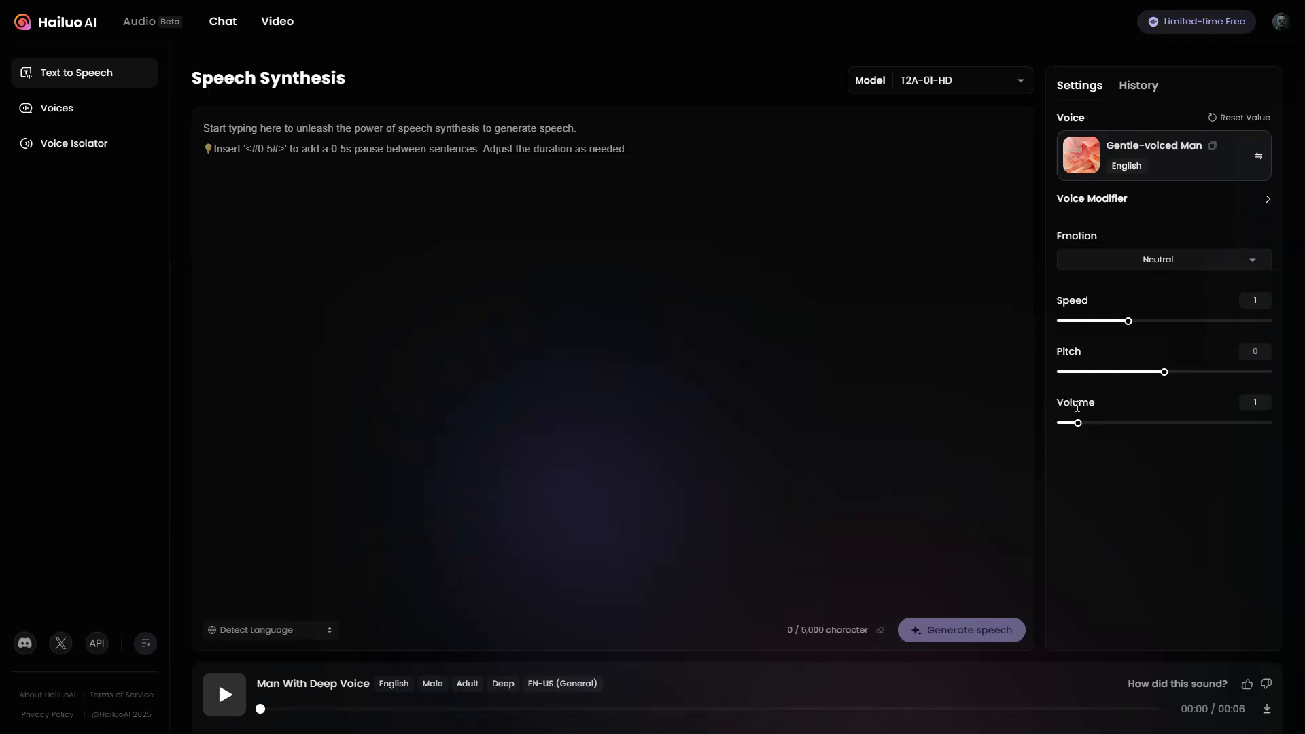
# - Generate speech from the narration beginning "In a remote corner of the world, five explorers dared" and download the audio
pyautogui.hotkey('ctrl', 'v')
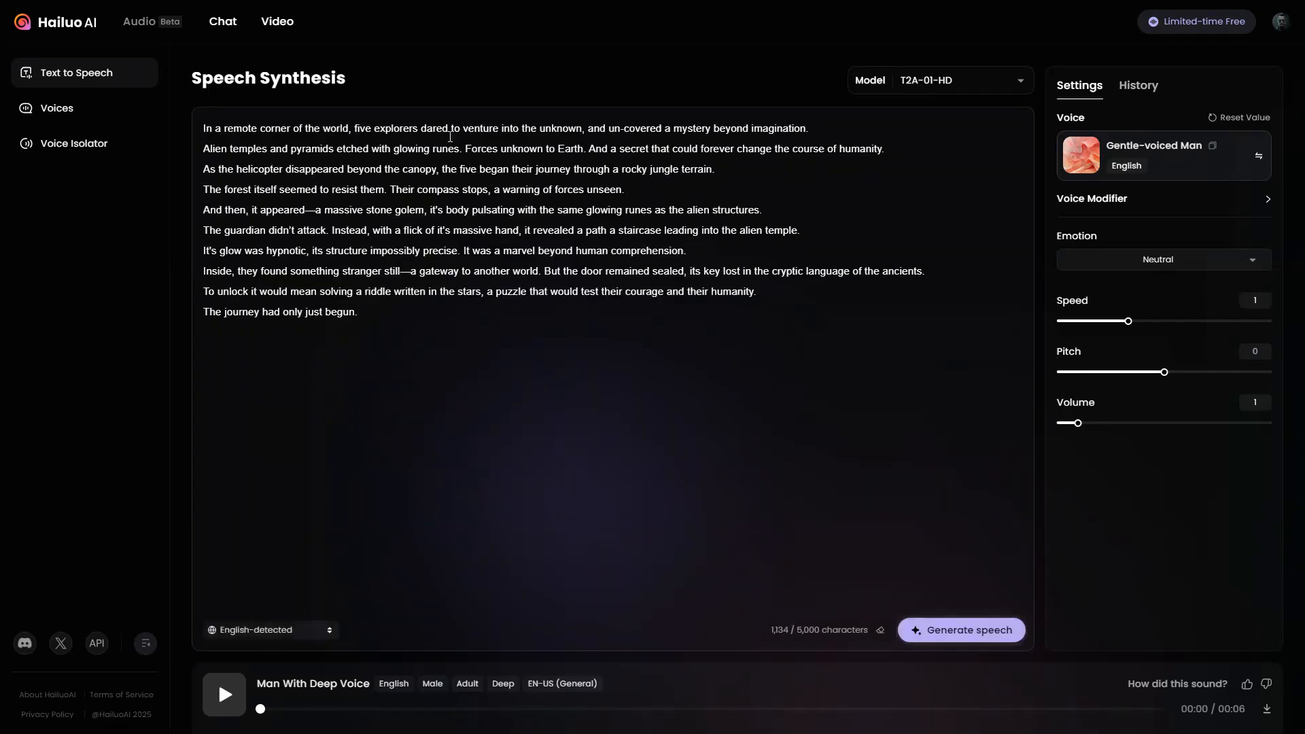
pyautogui.click(979, 634)
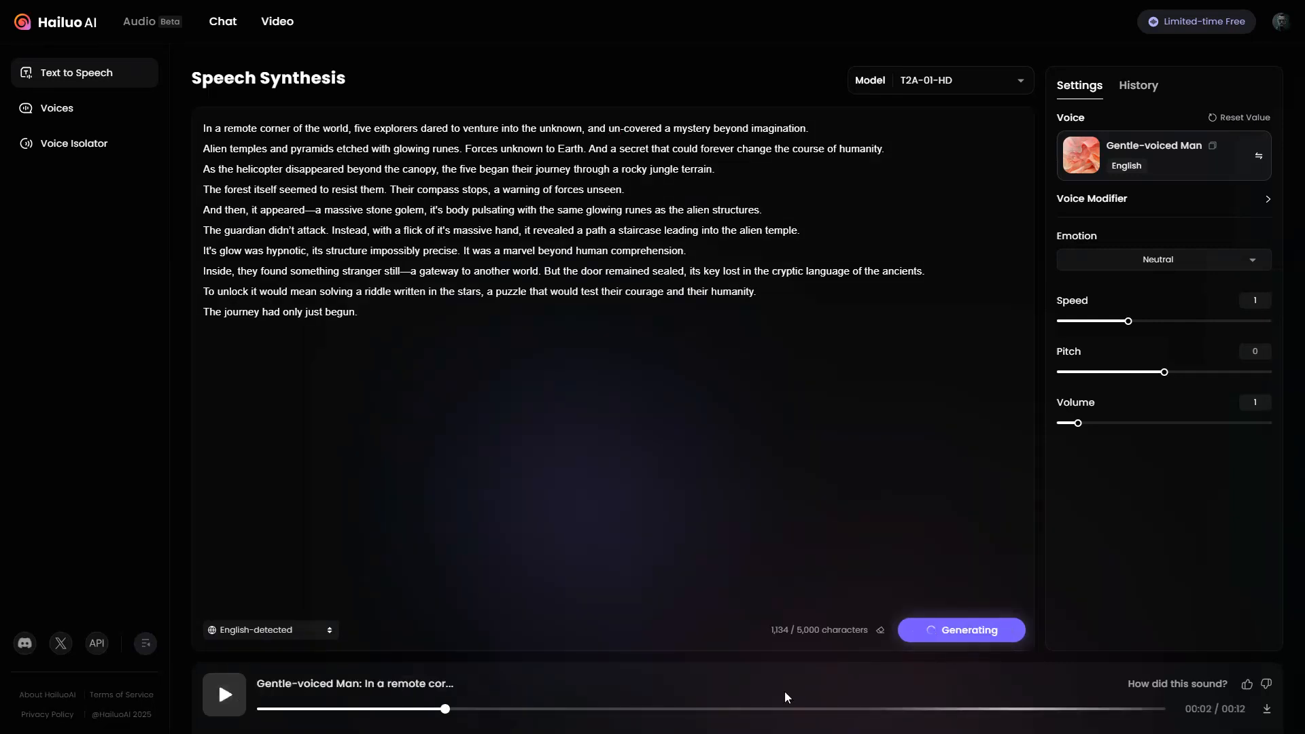
pyautogui.click(1267, 709)
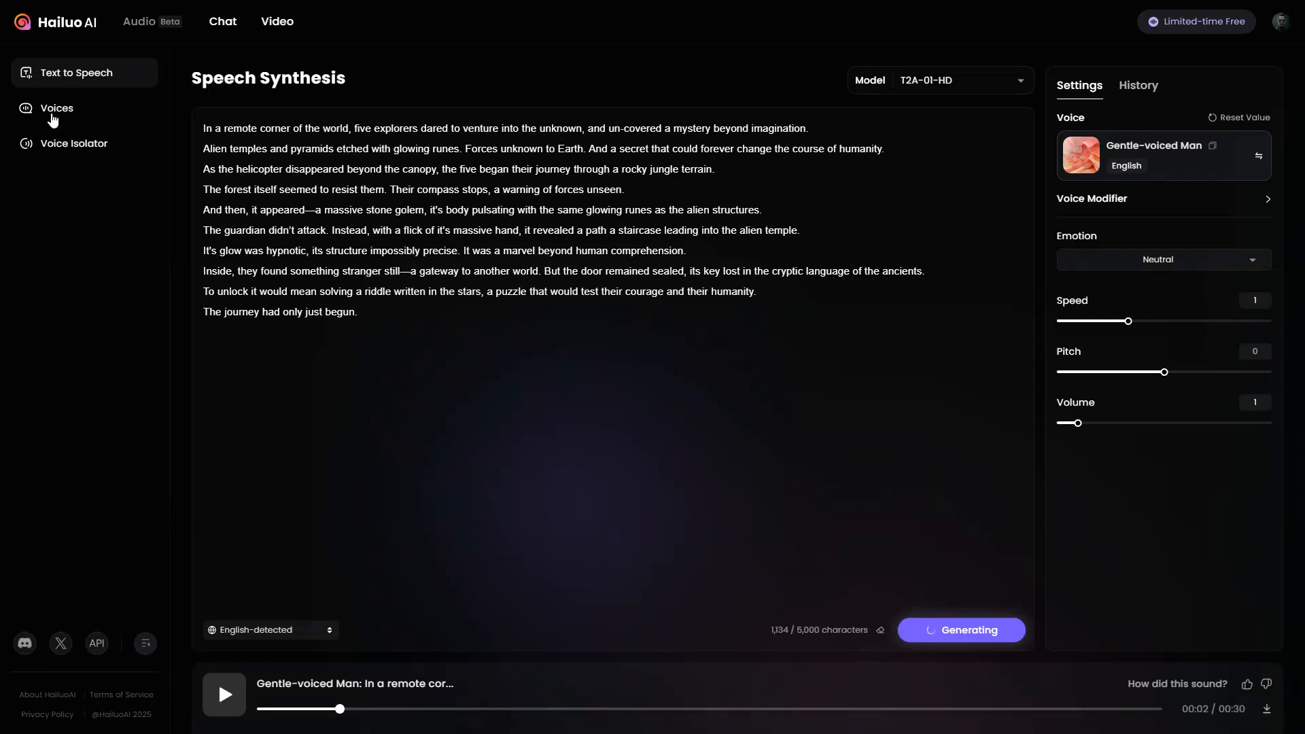
# - Browse the voice library to examine the available voices and their language, accent, gender and age tags
pyautogui.click(52, 112)
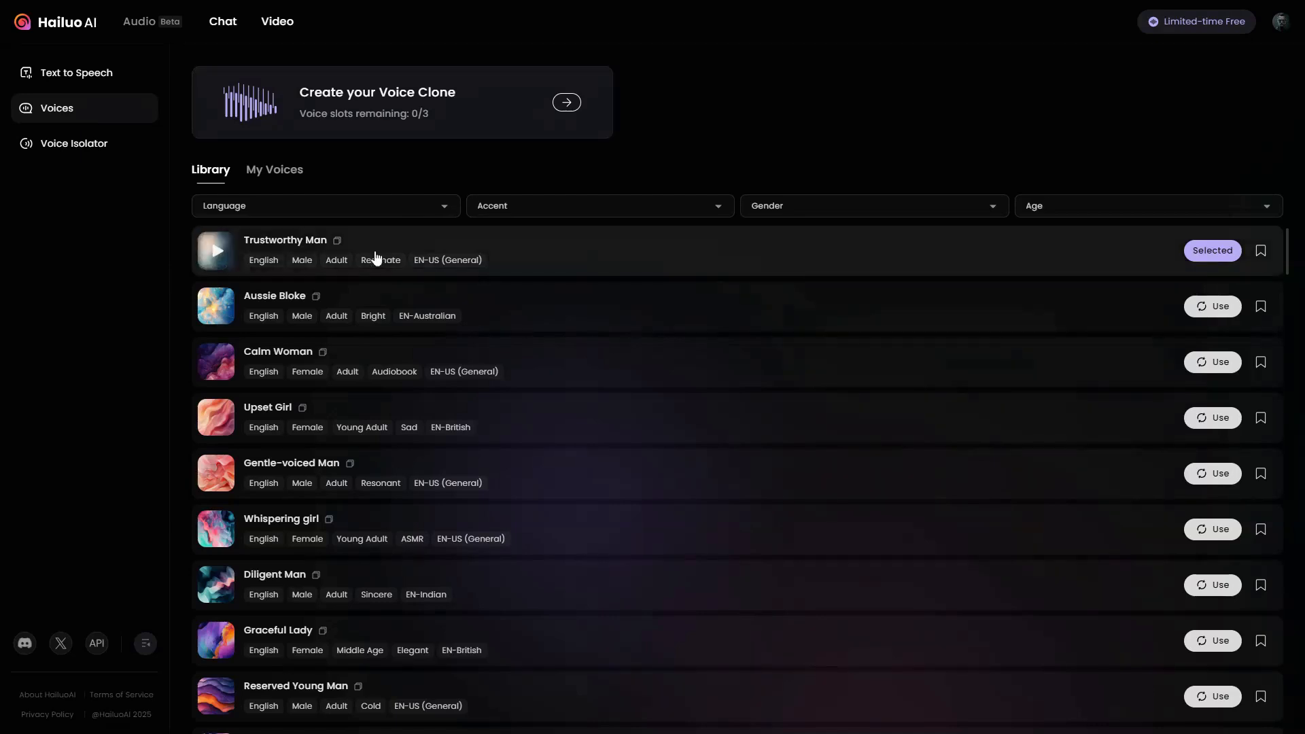
pyautogui.scroll(-1, 378, 257)
pyautogui.scroll(-3, 377, 257)
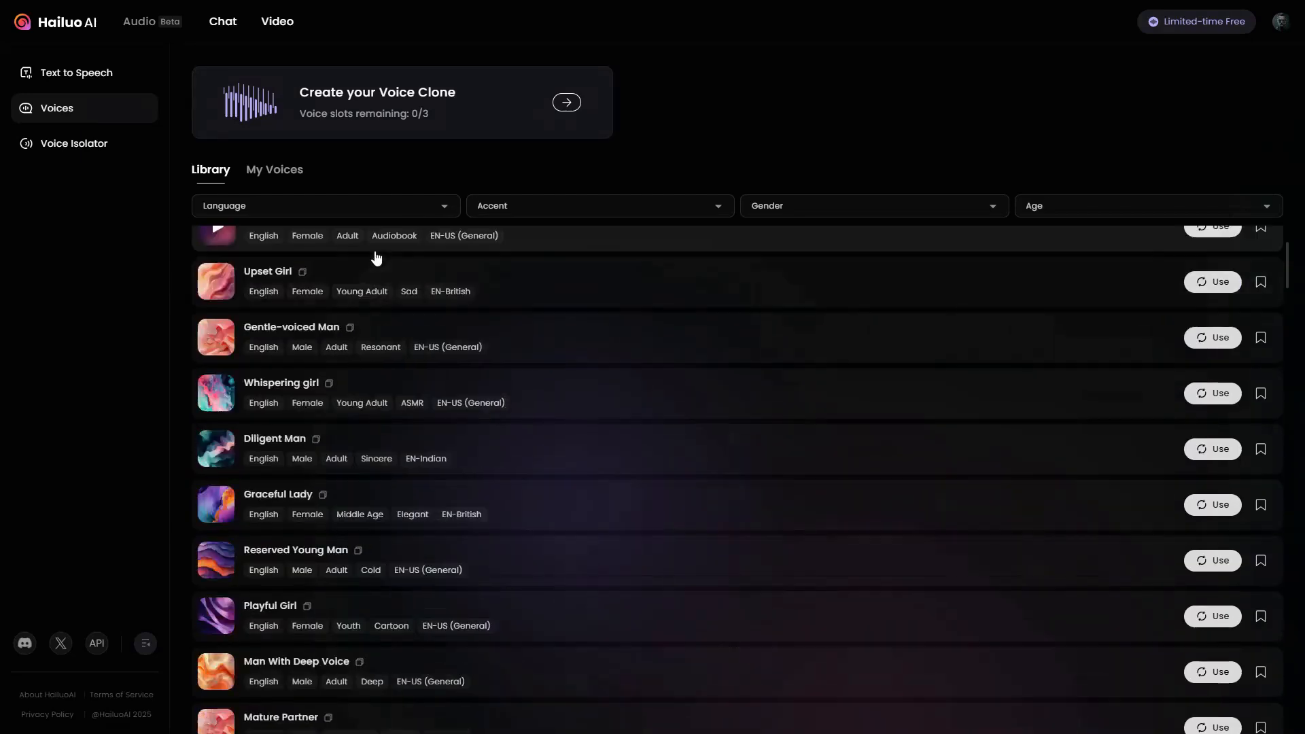
pyautogui.scroll(-3, 377, 257)
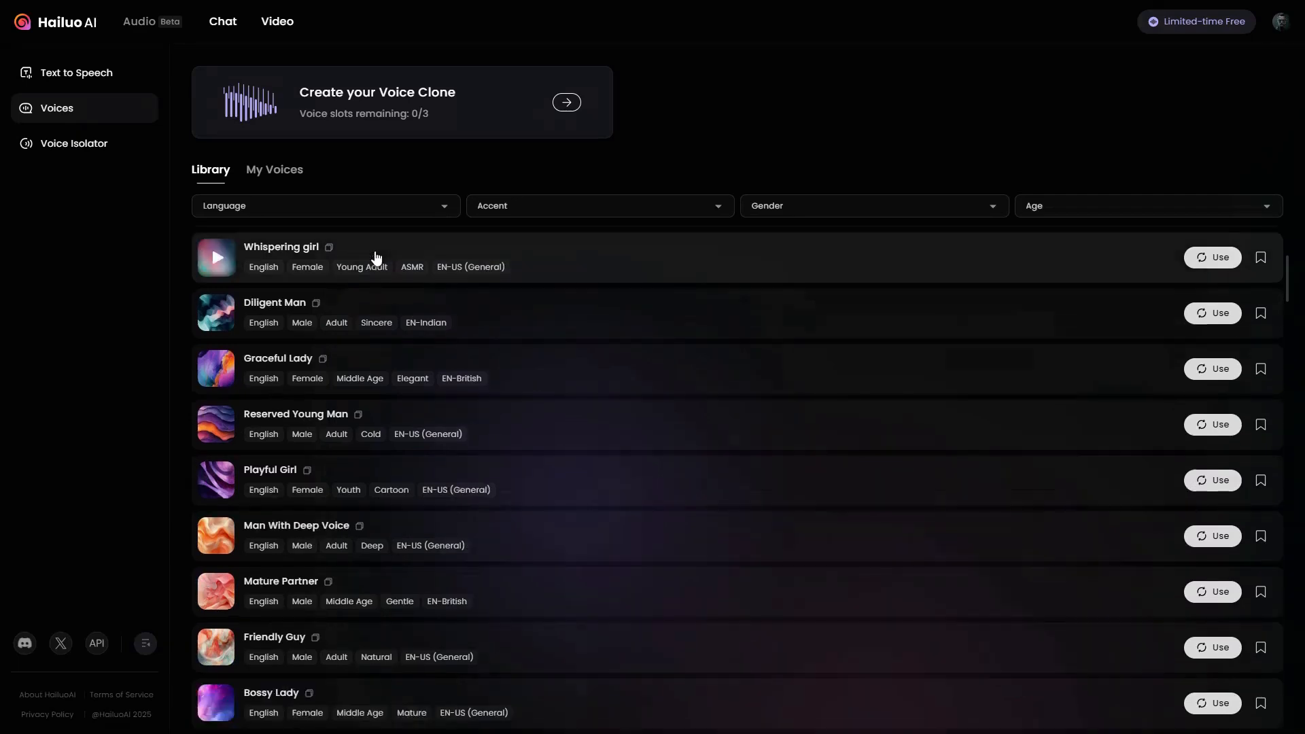
pyautogui.scroll(-3, 378, 257)
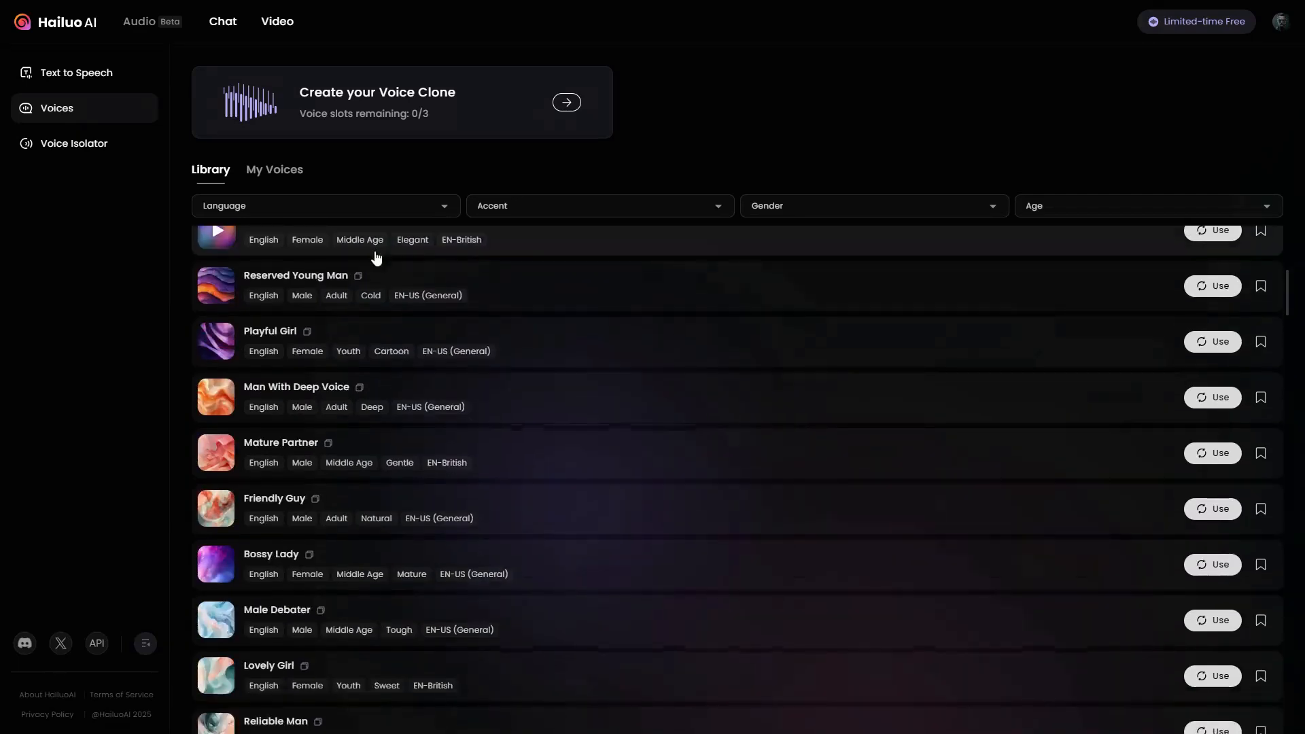
pyautogui.scroll(-1, 377, 257)
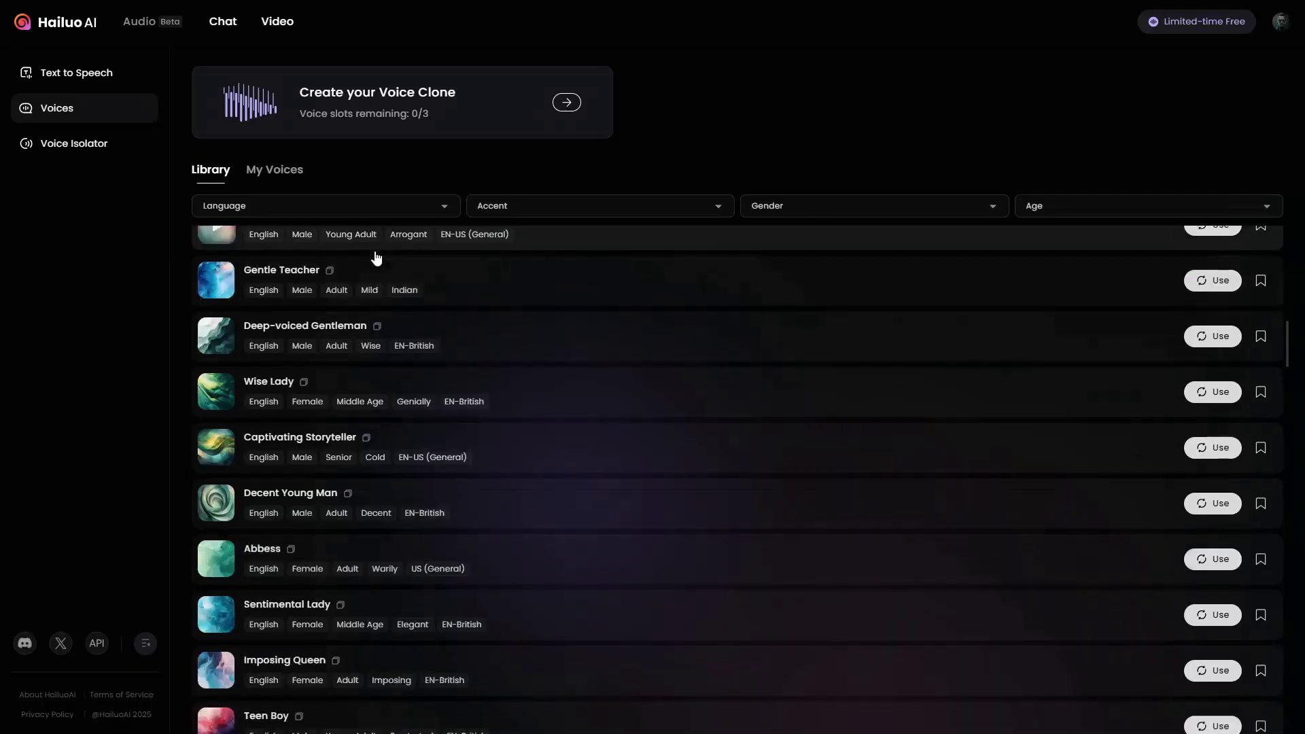
# - Switch to the Lalamu Studio website and start its free trial
pyautogui.scroll(-4, 377, 257)
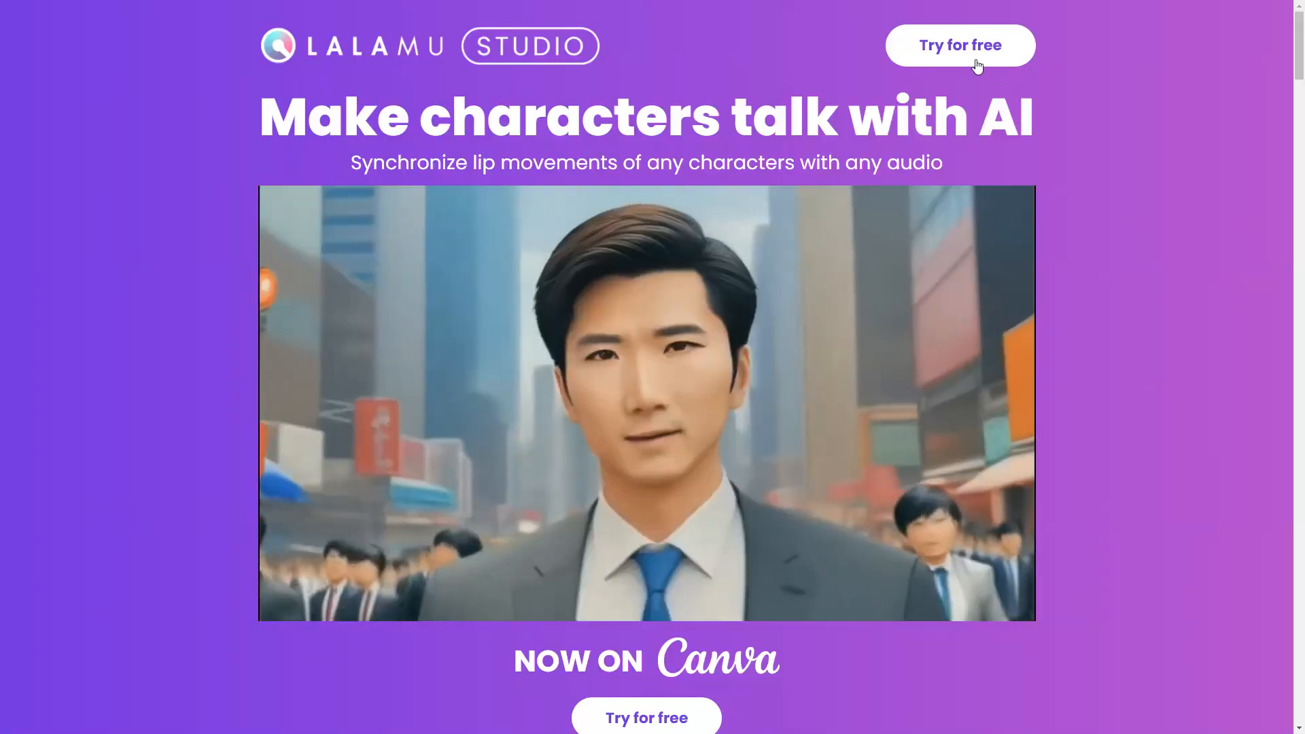
pyautogui.click(961, 46)
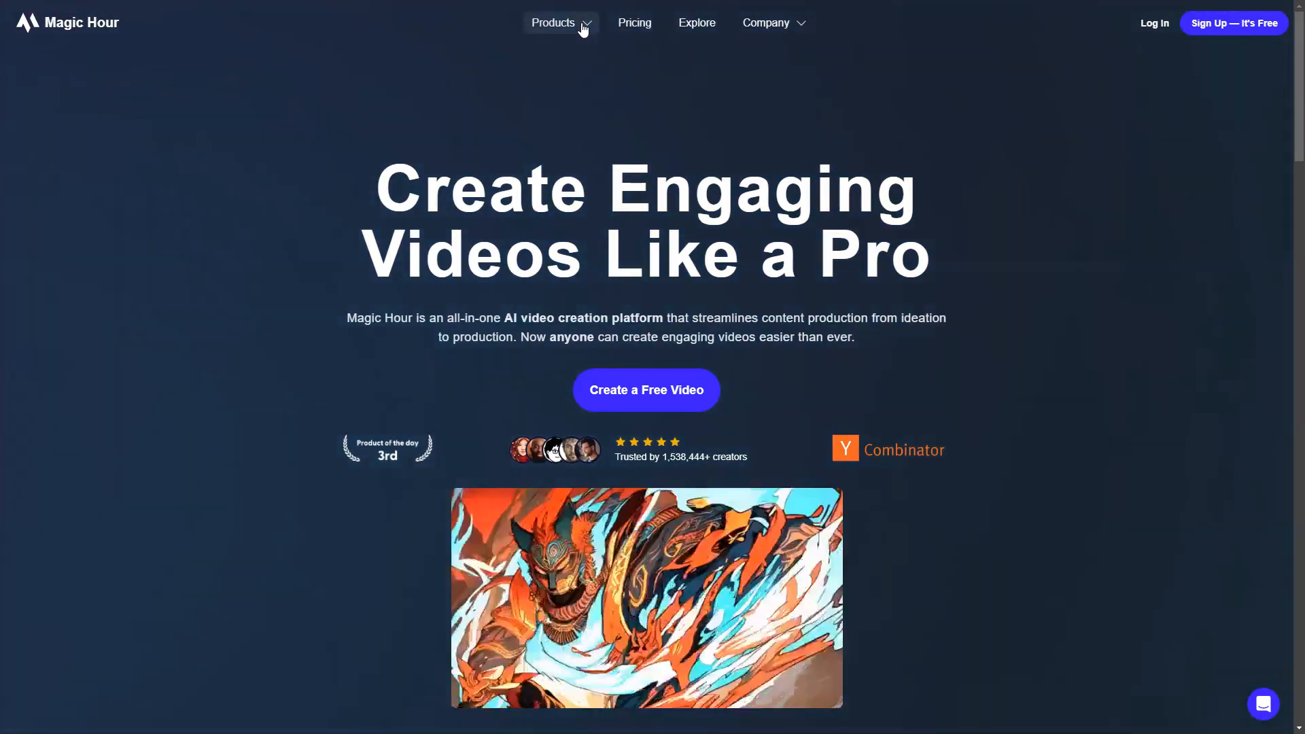
# - Switch to Magic Hour, find its Lip Sync tool, sign up and start a new Lip Sync project
pyautogui.click(582, 25)
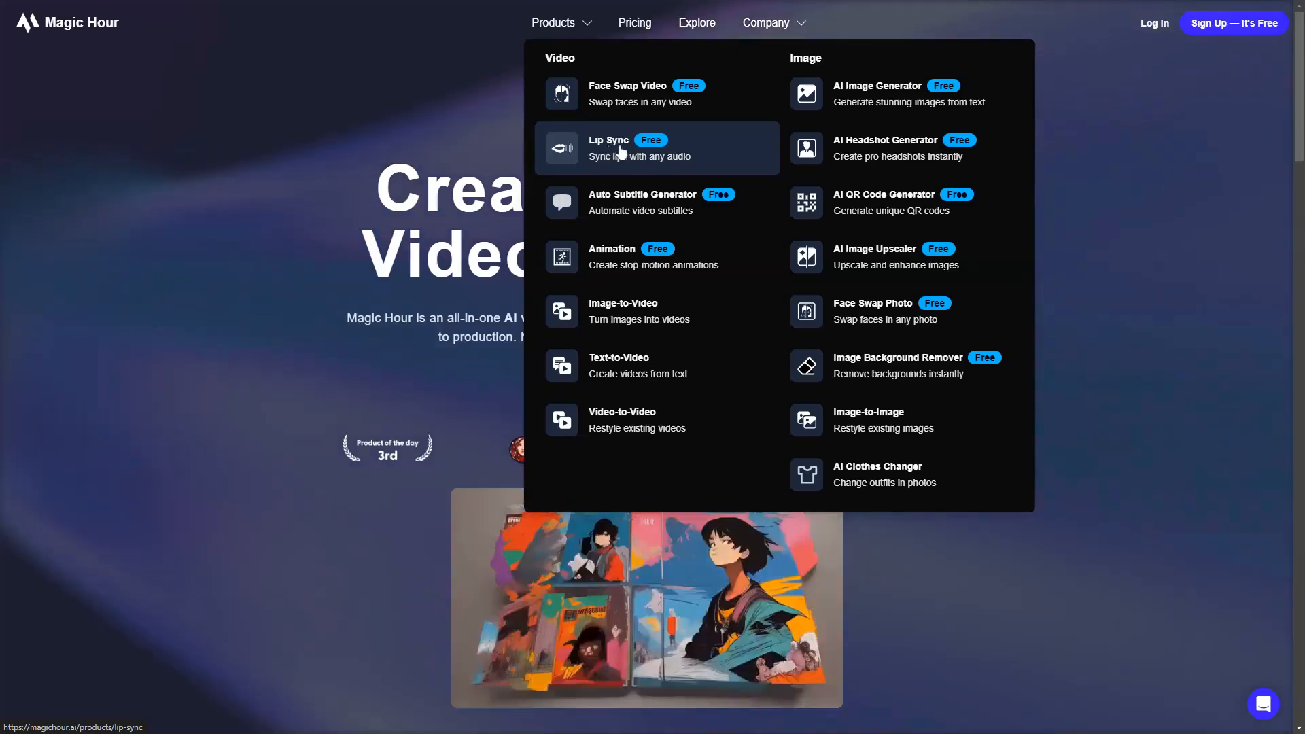
pyautogui.click(616, 150)
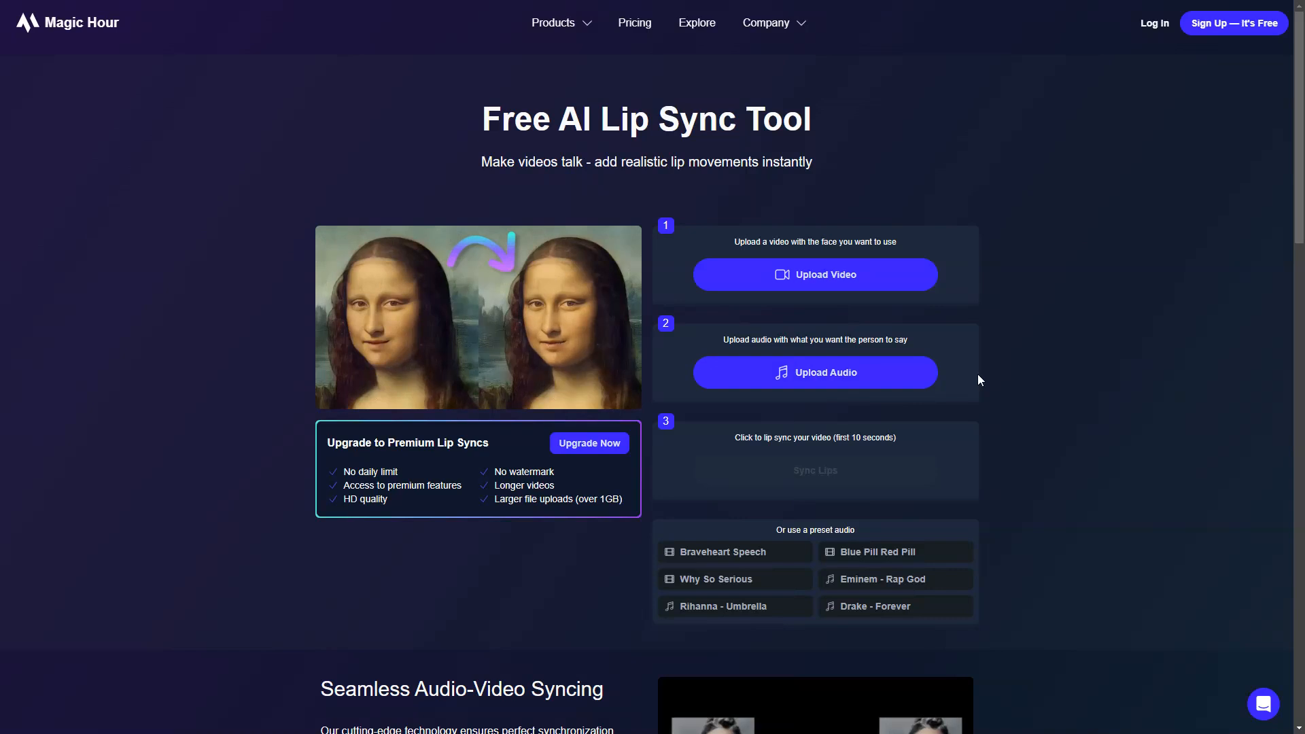
pyautogui.click(1239, 32)
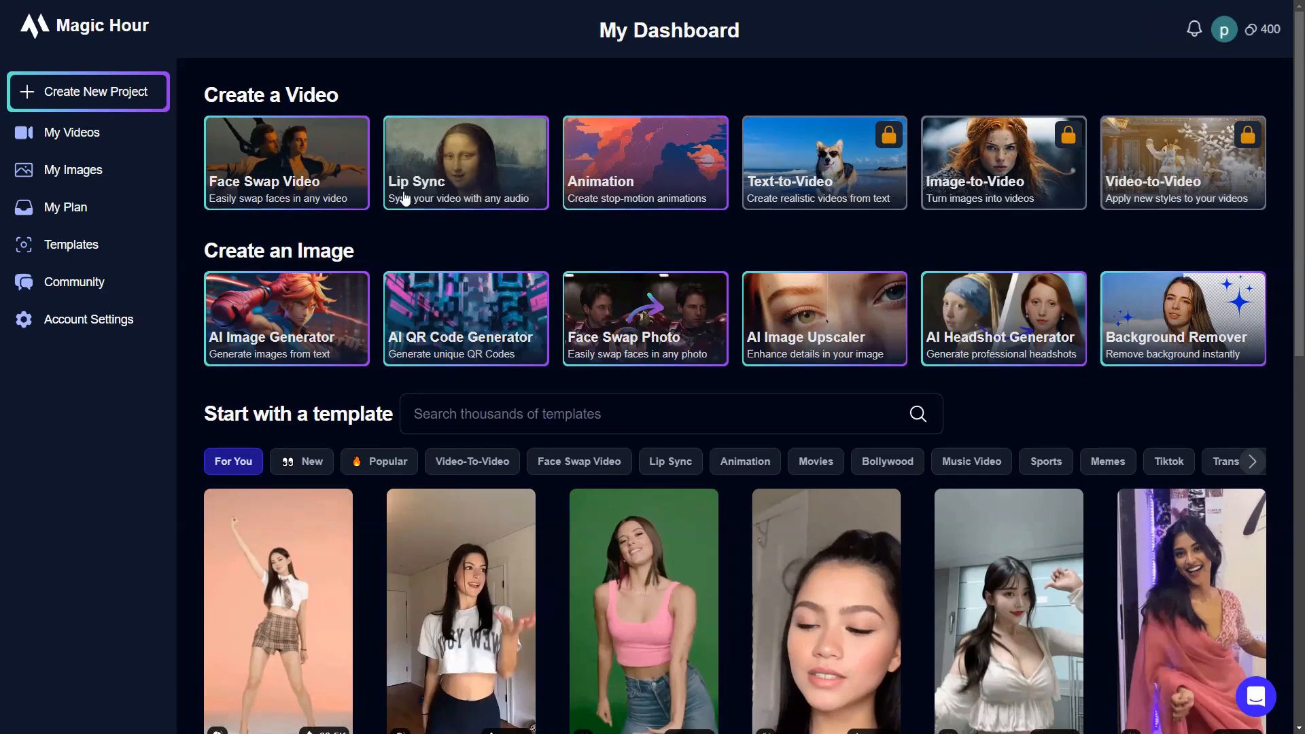
pyautogui.click(467, 192)
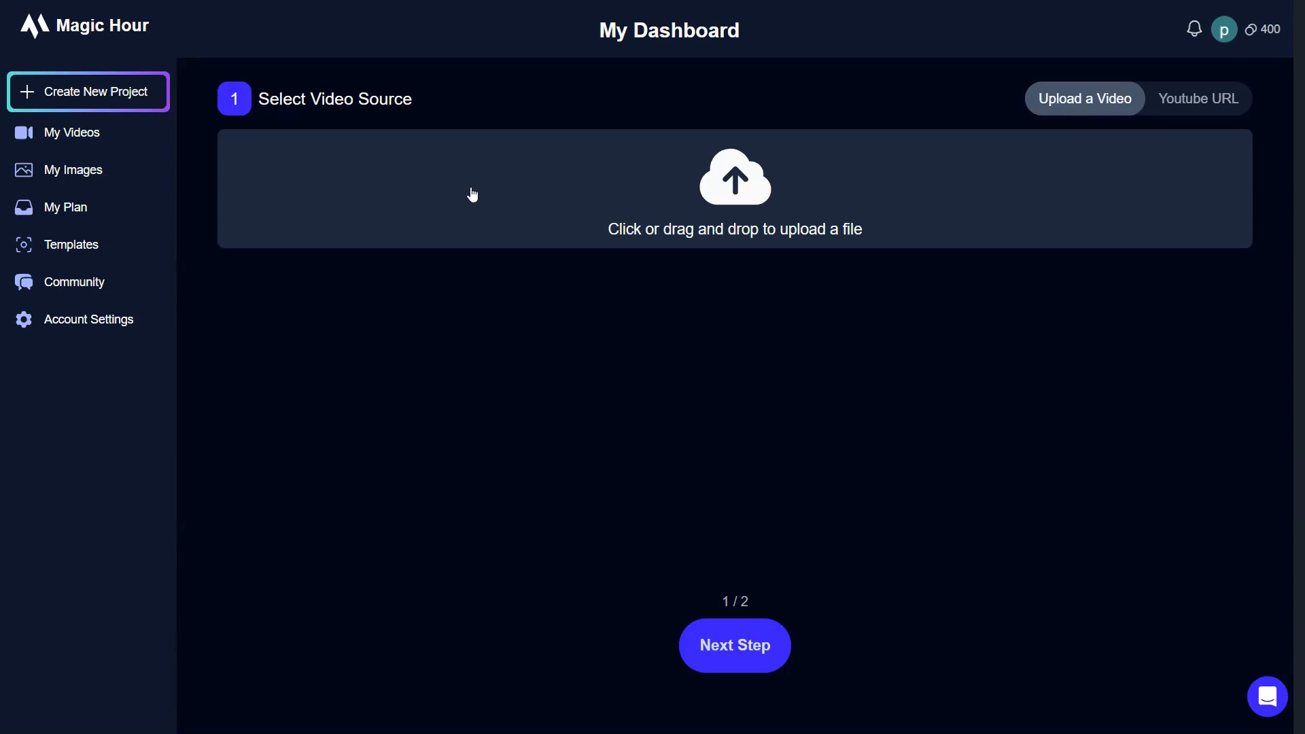
# - Upload Compass-Scene.mp4 from the Lip-Sync folder as the project's video source
pyautogui.click(637, 196)
pyautogui.click(179, 110)
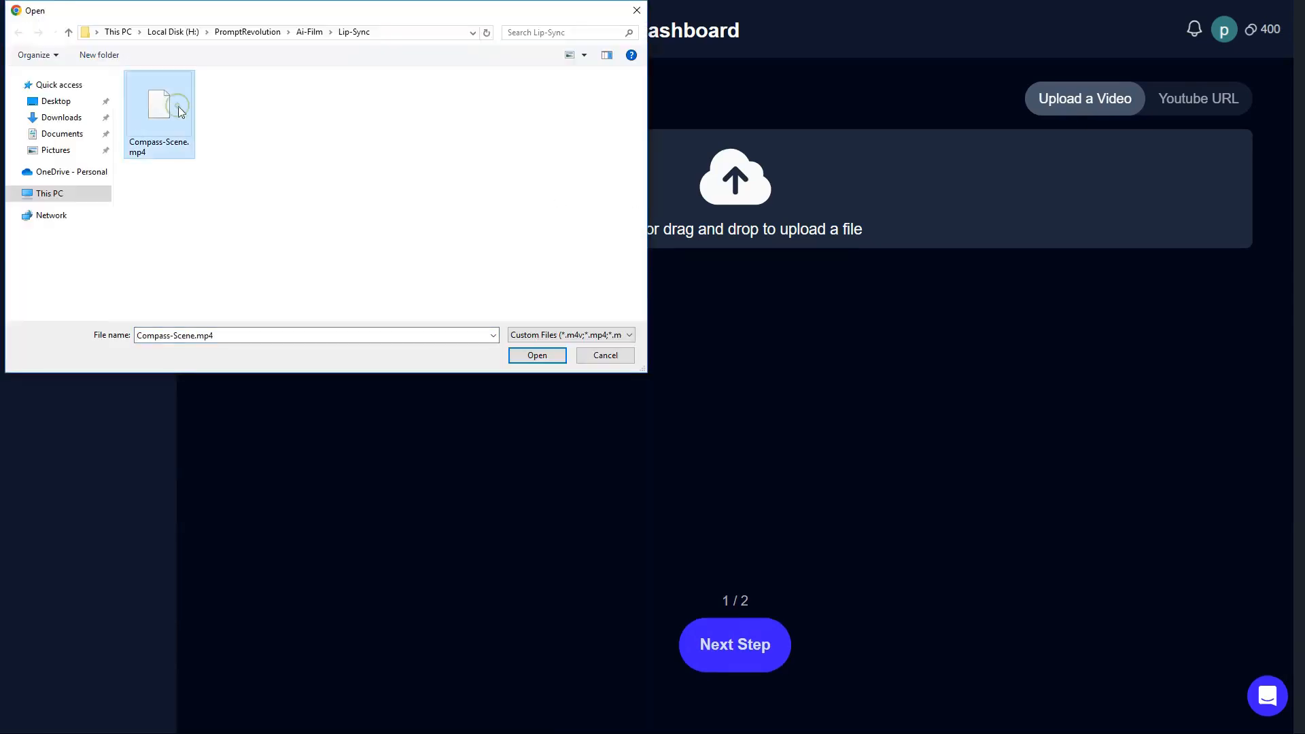
pyautogui.click(534, 352)
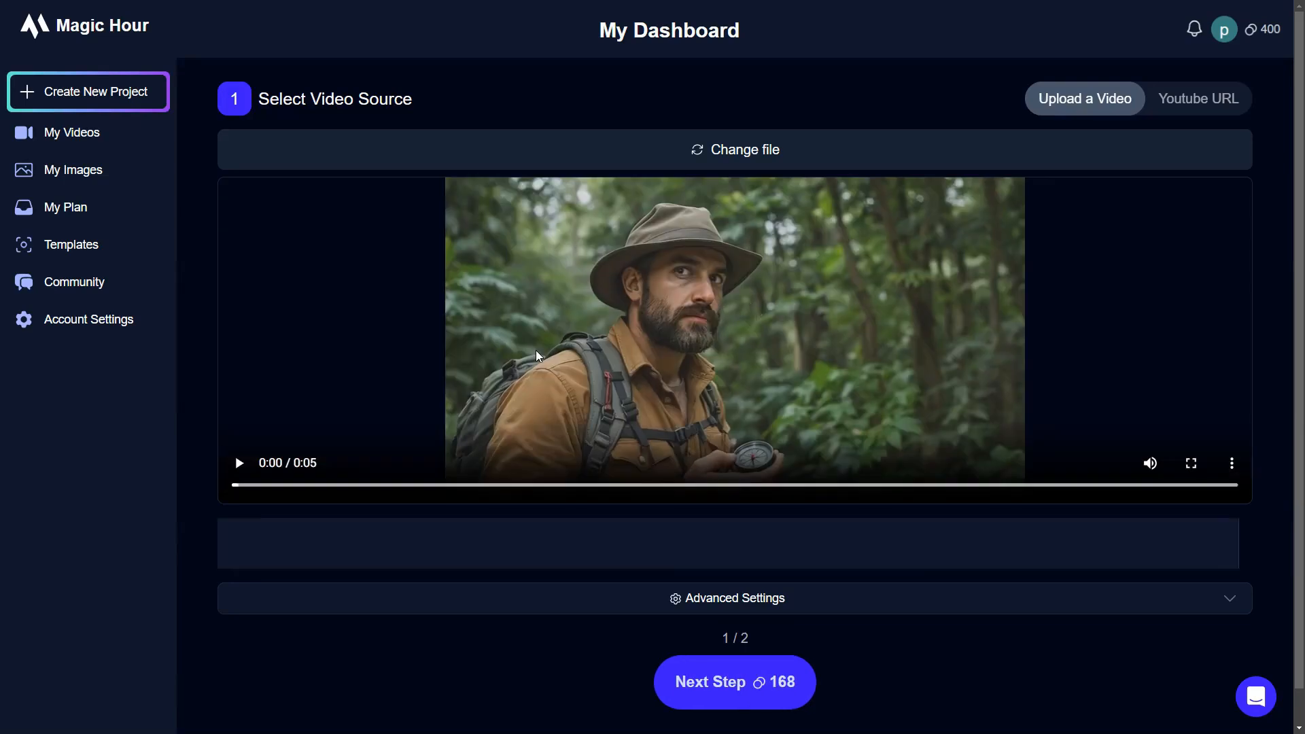
# - In the advanced settings, set the video's start time to 0.8 seconds and continue to the audio selection
pyautogui.click(1231, 603)
pyautogui.scroll(-3, 1169, 578)
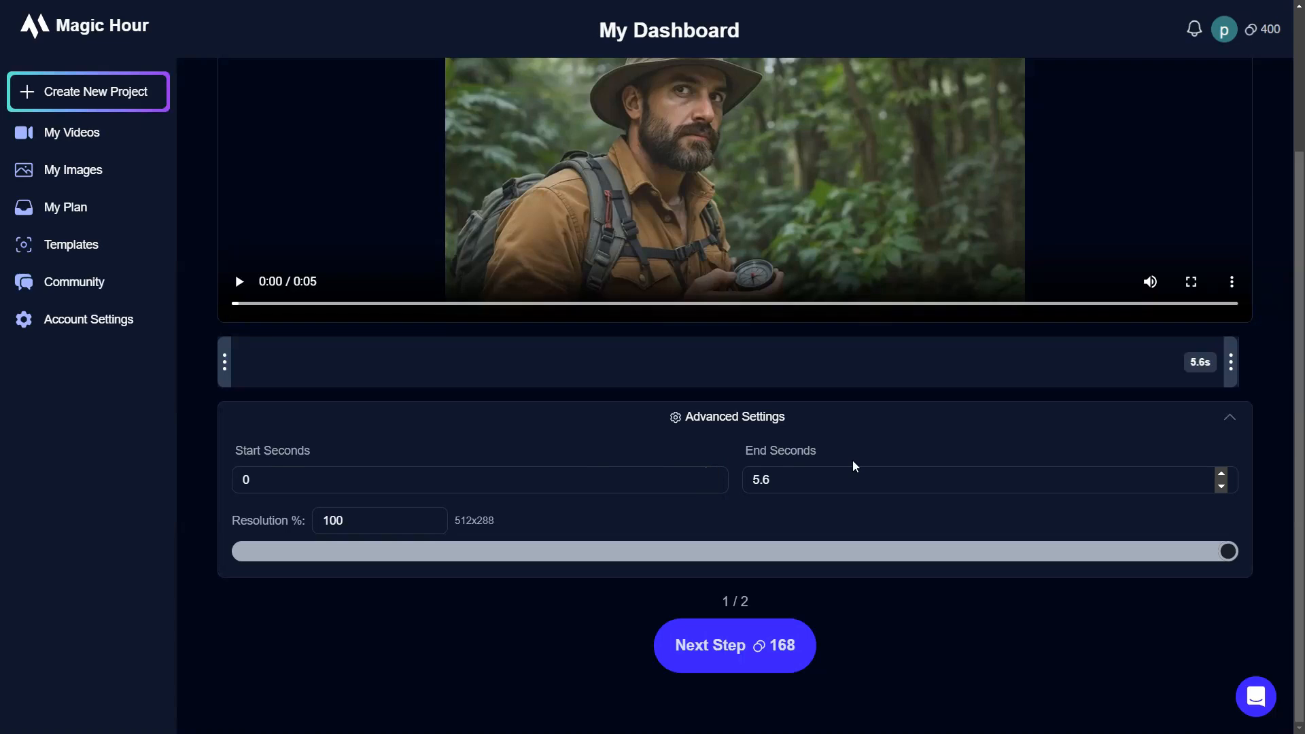
pyautogui.click(255, 477)
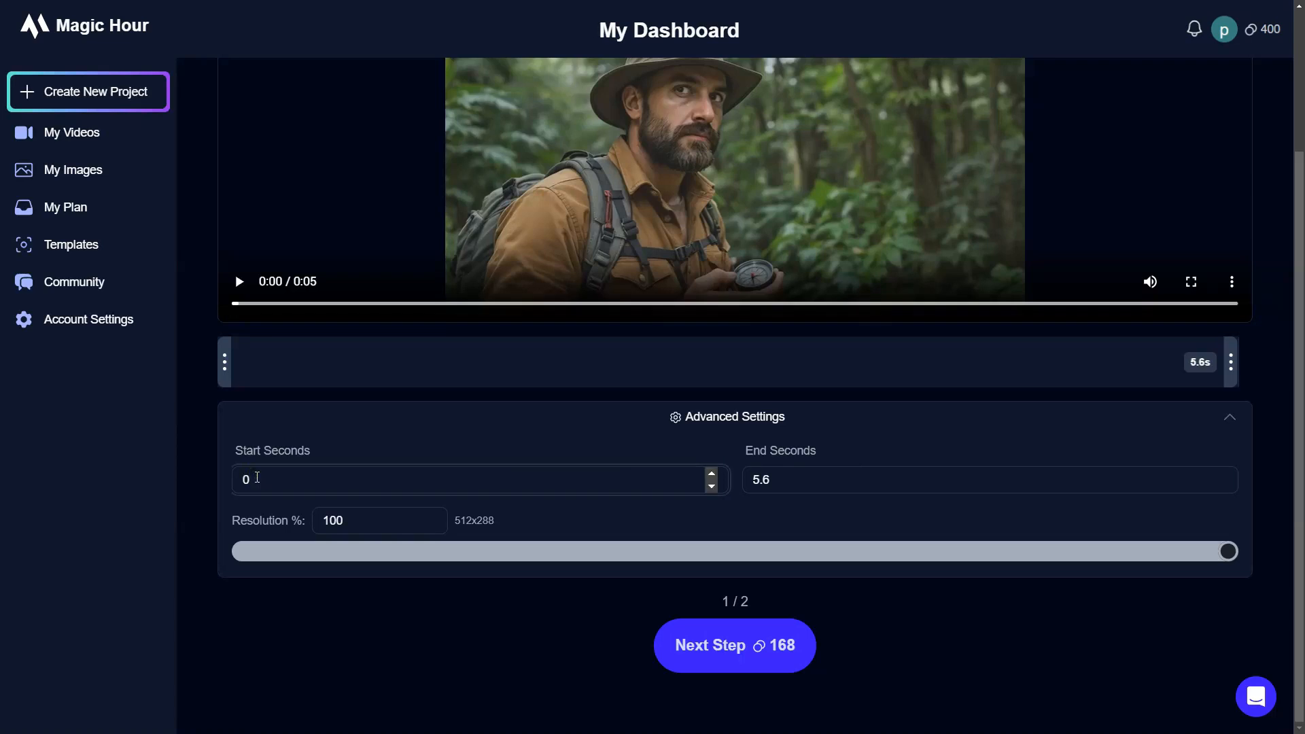
pyautogui.write('.8')
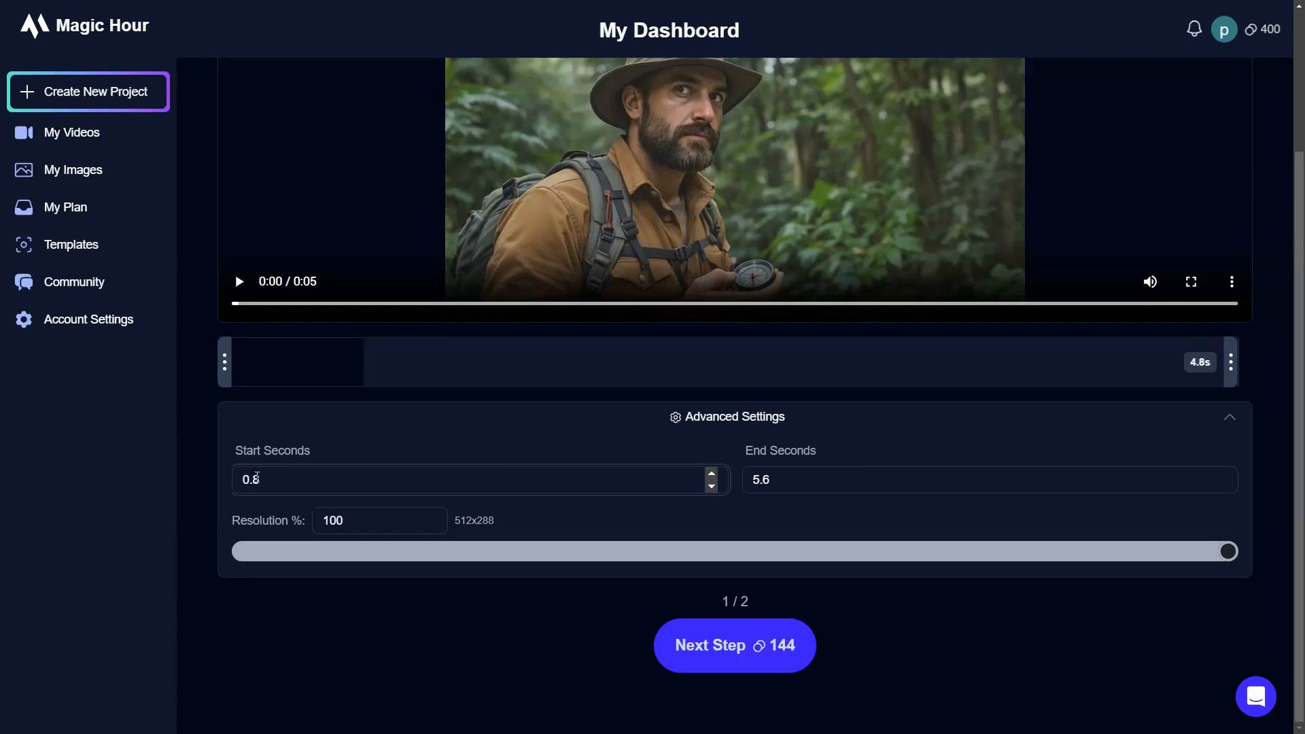
pyautogui.click(688, 646)
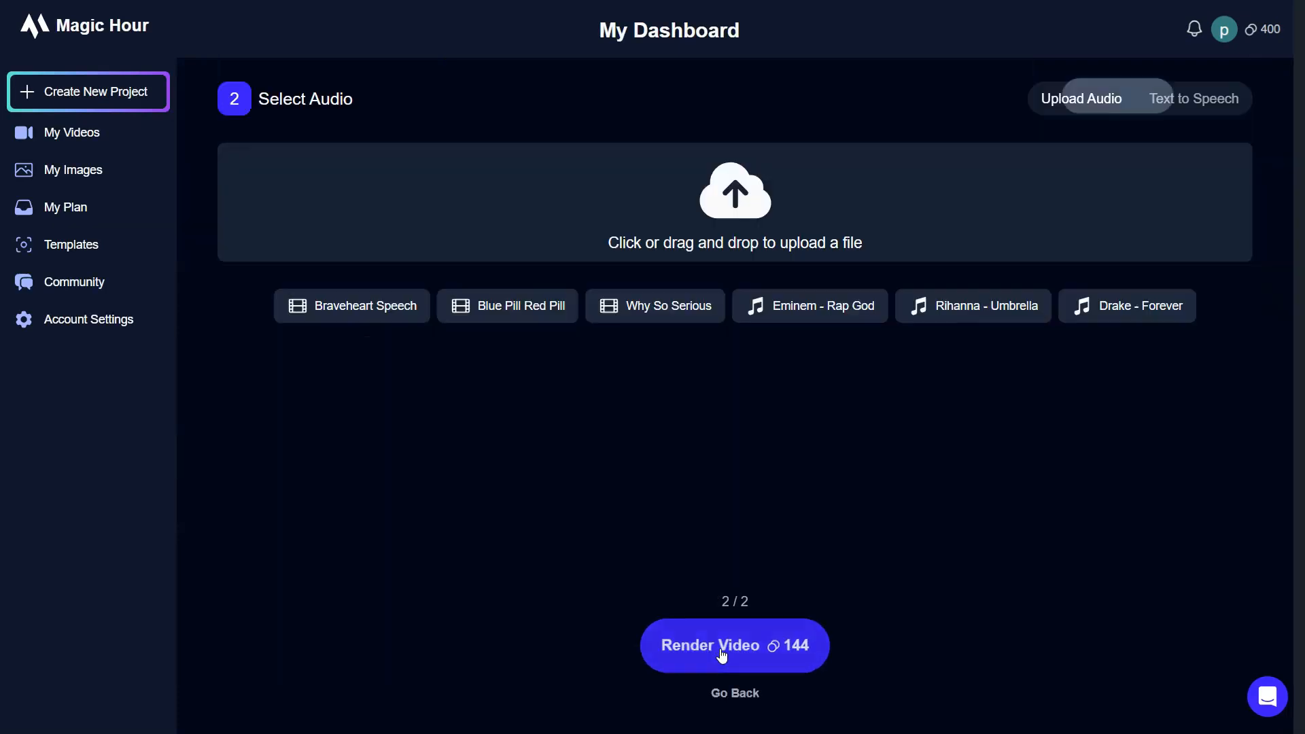
# - Upload the compass scene's voice audio from the computer and render the lip-sync video
pyautogui.click(648, 203)
pyautogui.click(175, 93)
pyautogui.click(527, 354)
pyautogui.click(713, 653)
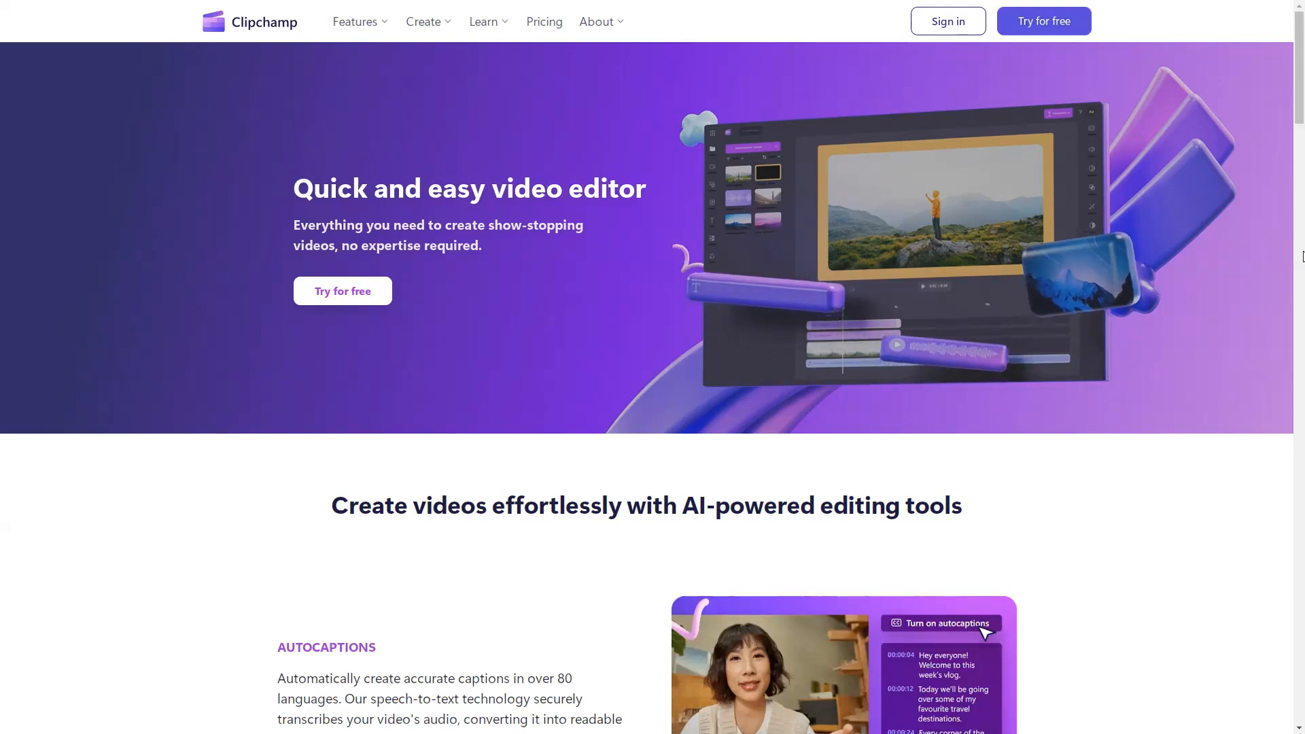
# - Switch to the Clipchamp website, create a new video from scratch and import the generated MP4 scene clips
pyautogui.click(1042, 30)
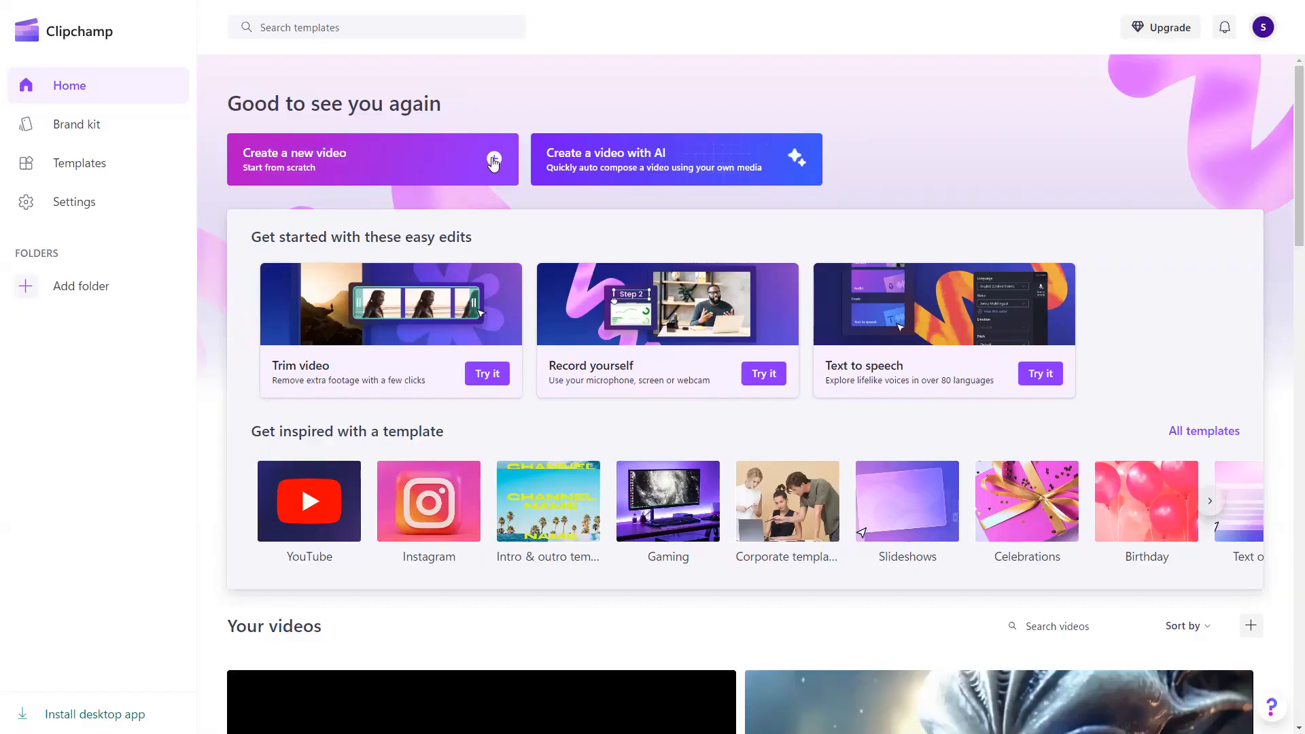
pyautogui.click(493, 163)
pyautogui.hotkey('alt', 'Tab')
pyautogui.moveTo(1128, 549); pyautogui.dragTo(151, 272)
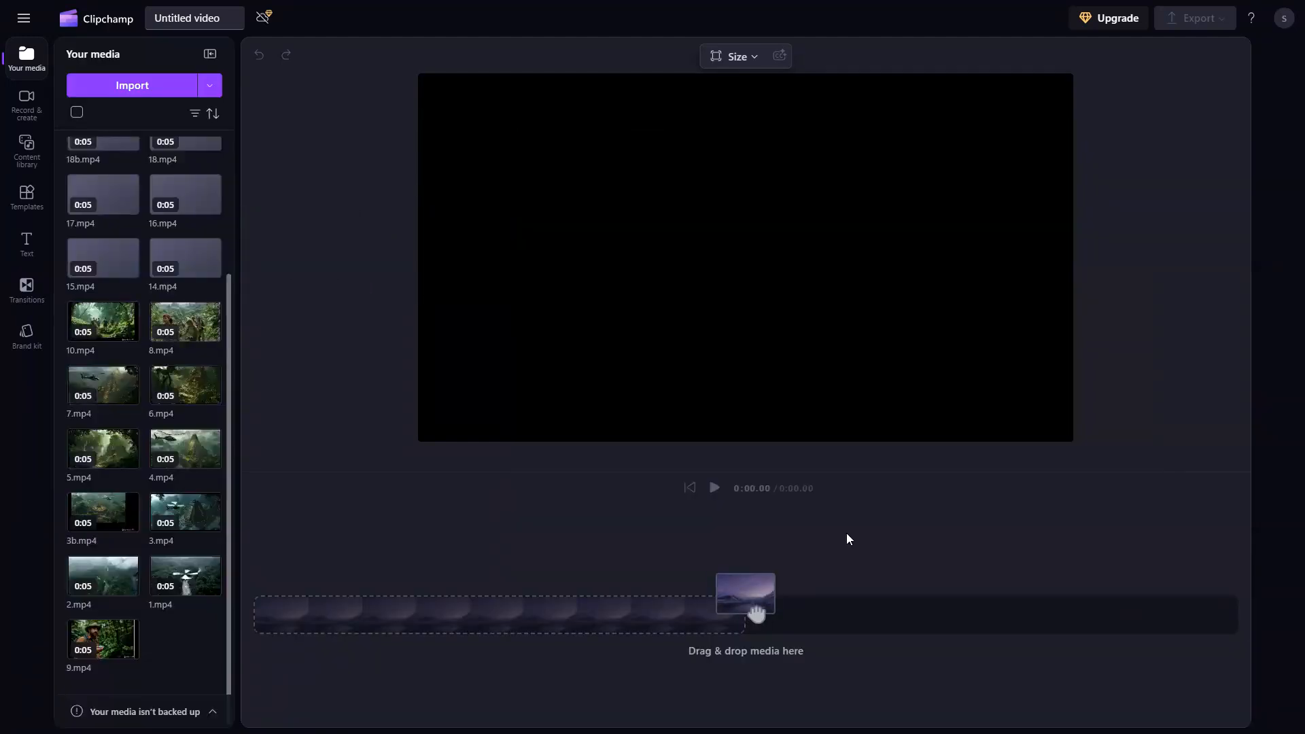
# - Place the scene clips one after another on the timeline in story order, starting with 1.mp4 and 2.mp4
pyautogui.scroll(-4, 226, 622)
pyautogui.moveTo(185, 575); pyautogui.dragTo(313, 616)
pyautogui.moveTo(102, 583); pyautogui.dragTo(787, 627)
pyautogui.moveTo(103, 194); pyautogui.dragTo(1058, 635)
pyautogui.click(552, 544)
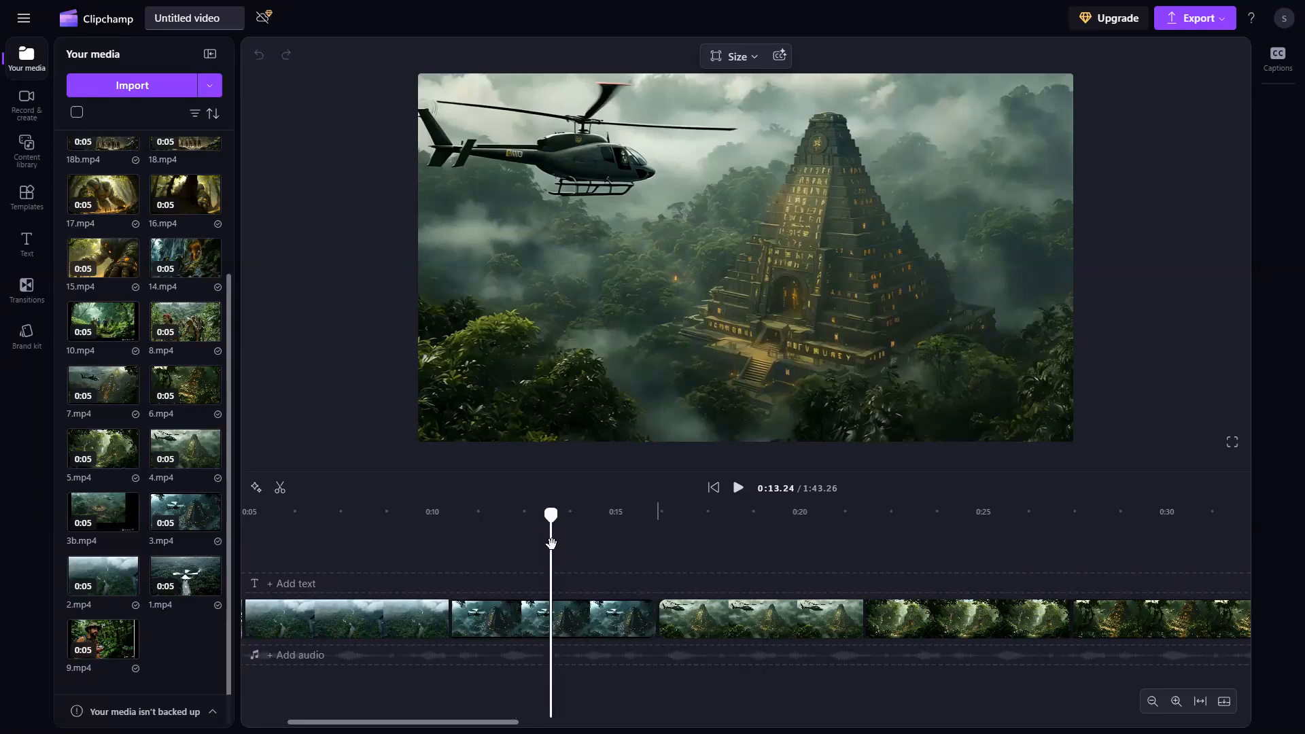
pyautogui.click(1152, 701)
pyautogui.click(1153, 701)
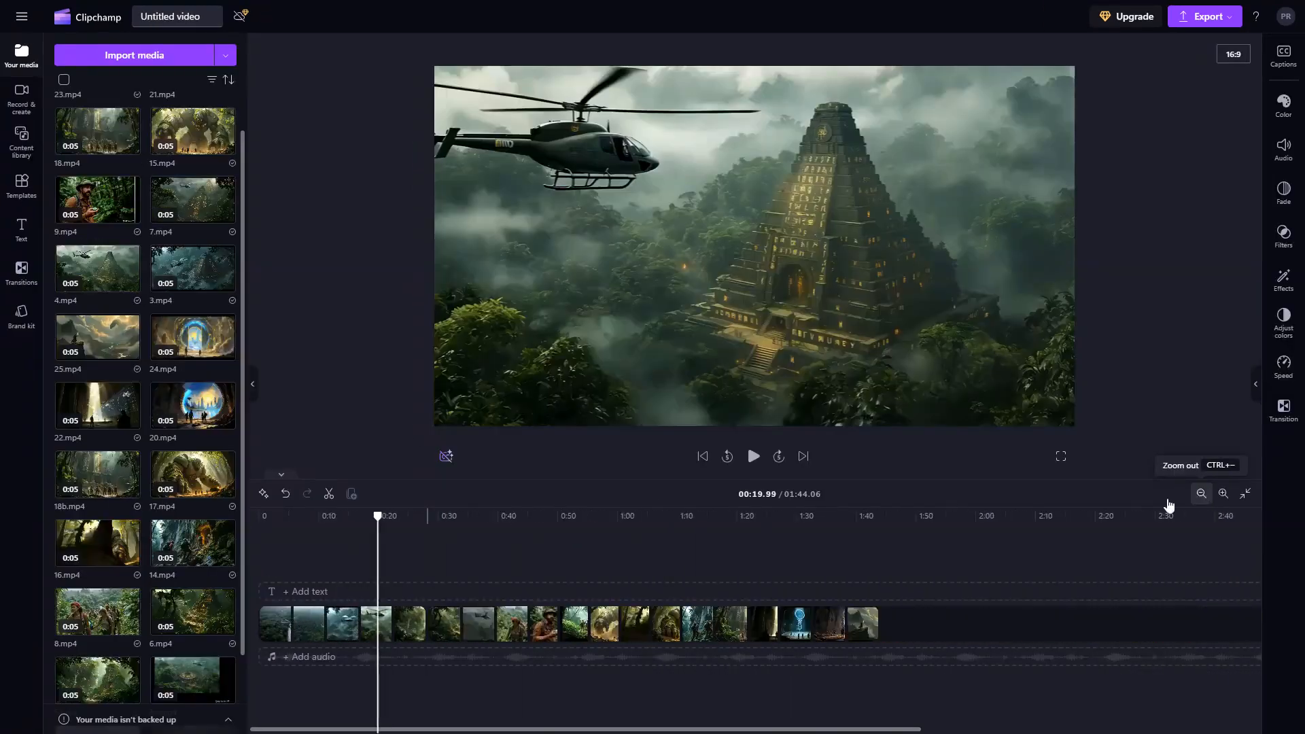
# - Import Narration.mp3, Compass-scene.mp3 and the Voice MP3 files and place the audio on the timeline beneath the matching scenes
pyautogui.click(803, 554)
pyautogui.moveTo(1008, 459); pyautogui.dragTo(655, 296)
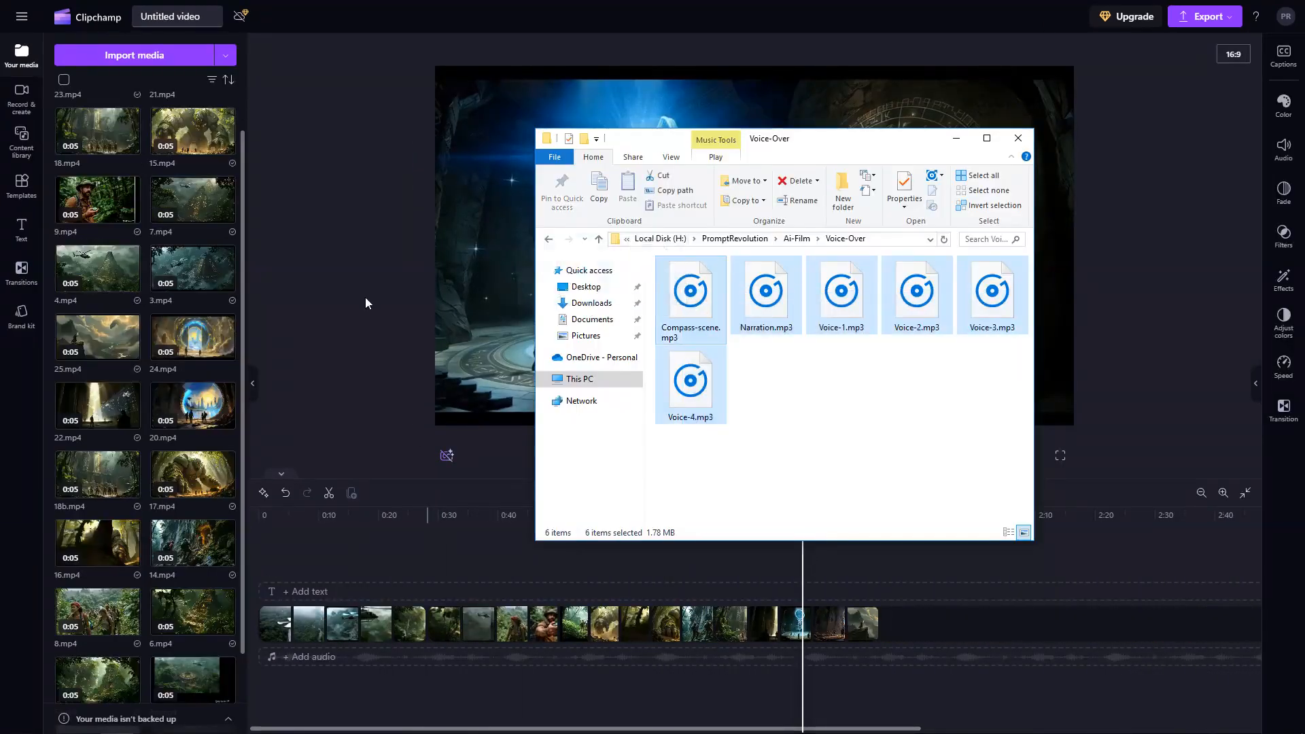
pyautogui.moveTo(365, 298); pyautogui.dragTo(184, 296)
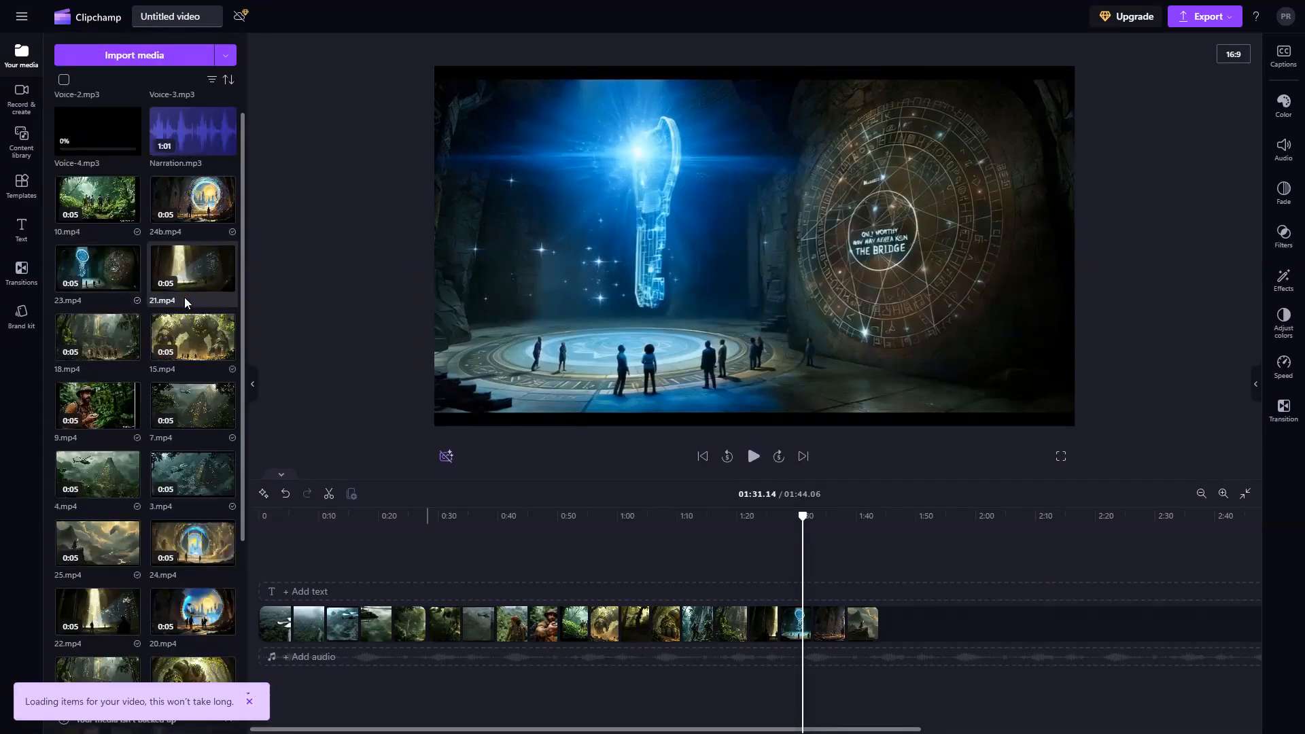
pyautogui.moveTo(102, 258); pyautogui.dragTo(544, 644)
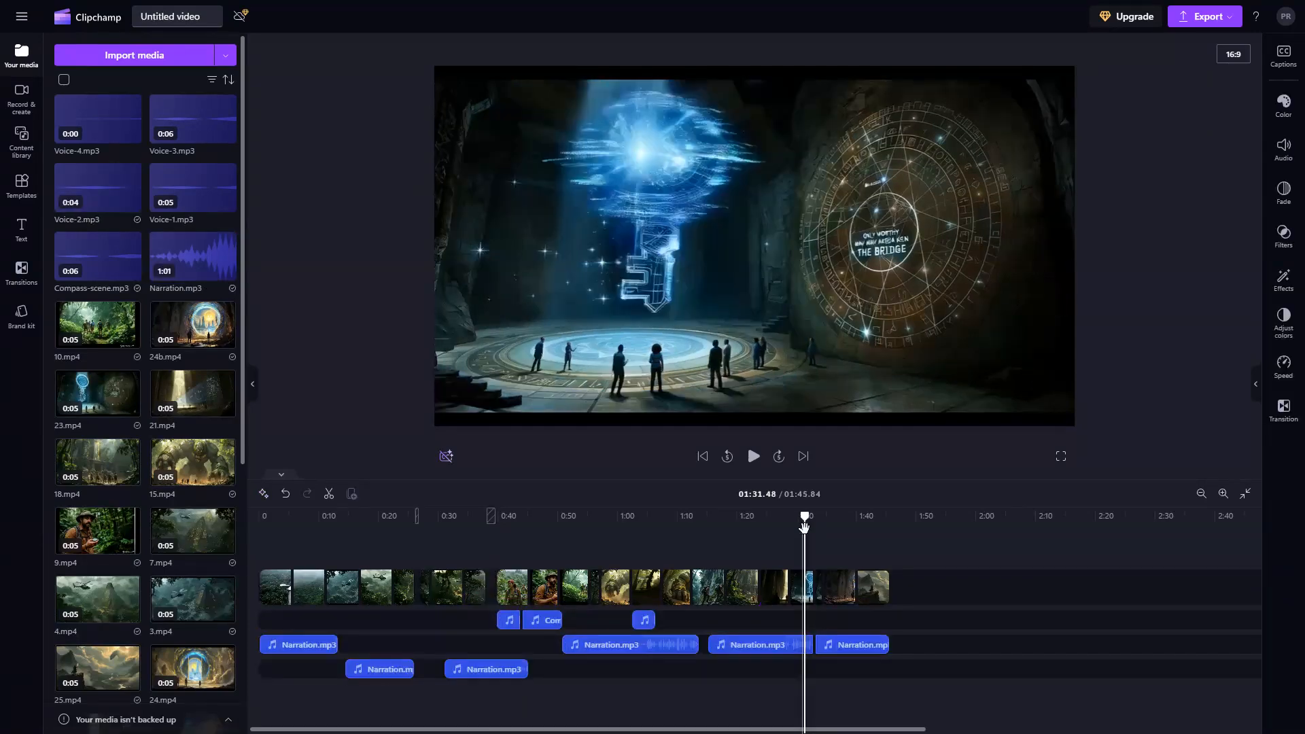
pyautogui.click(805, 528)
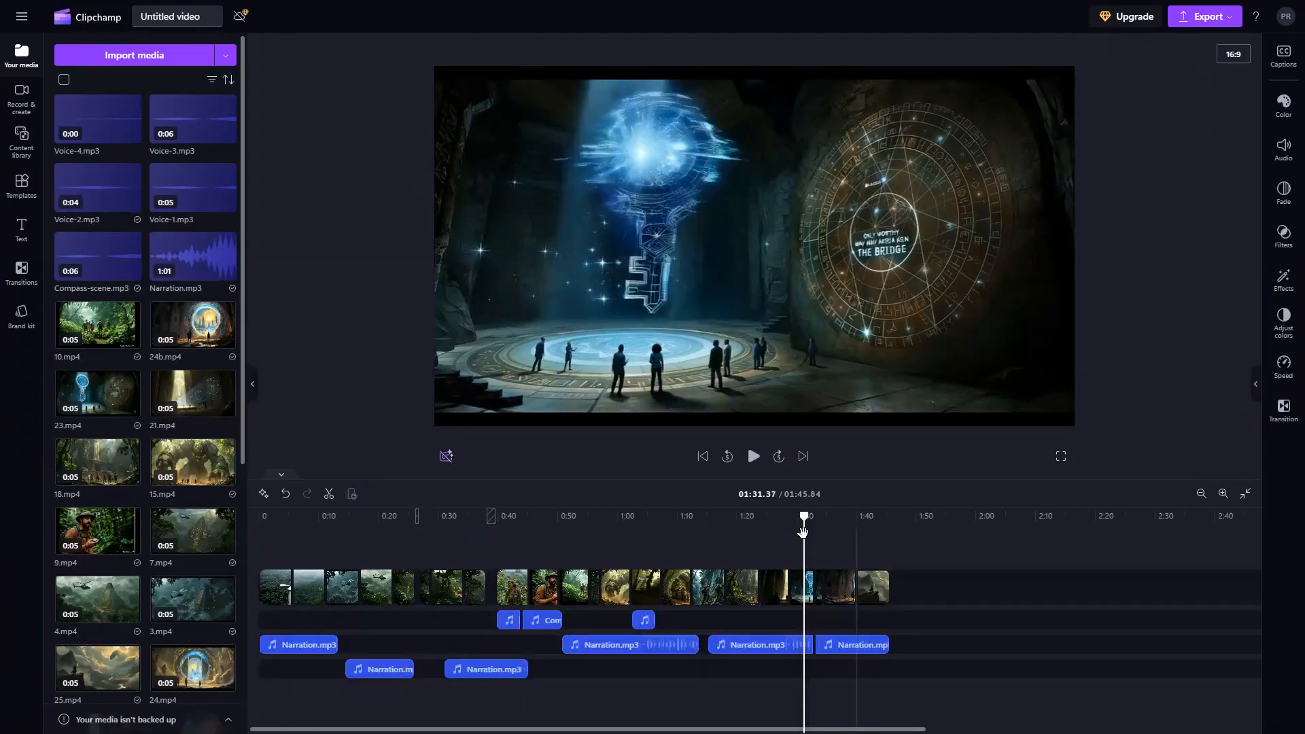